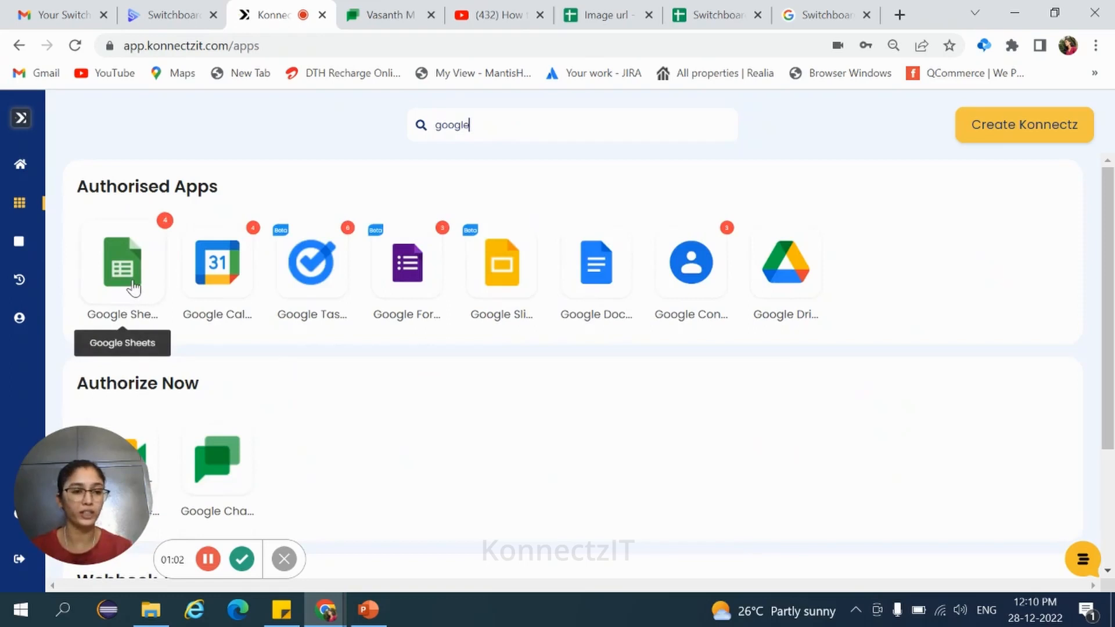
Add a new Google Sheets account to the authorised apps and choose the Google account to connect.
{"action": "left_click", "coordinate": [133, 288]}
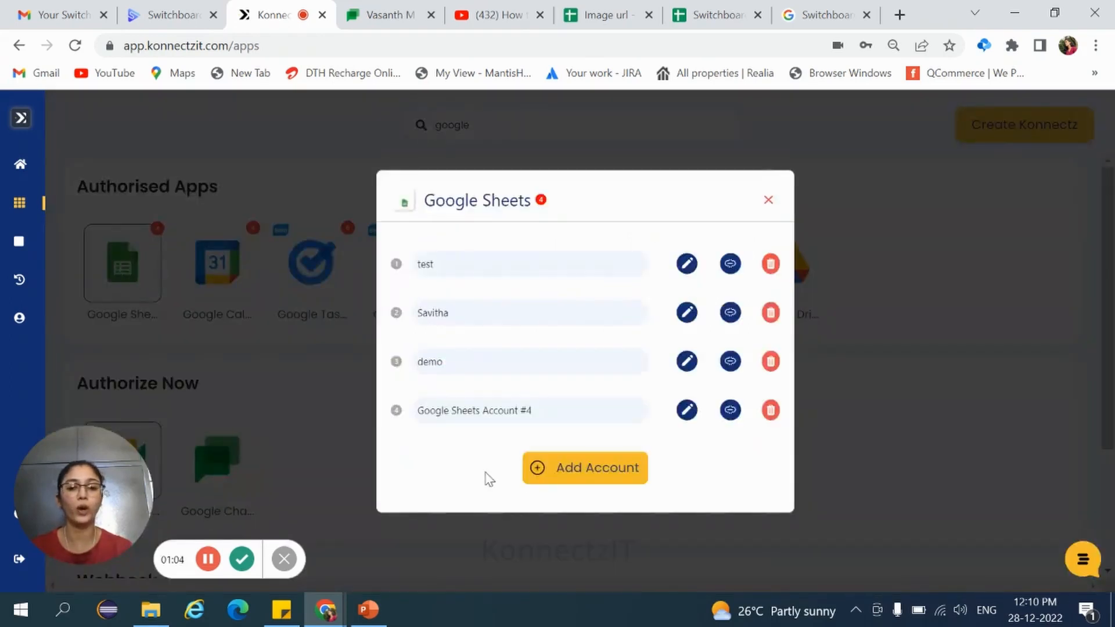
{"action": "left_click", "coordinate": [582, 470]}
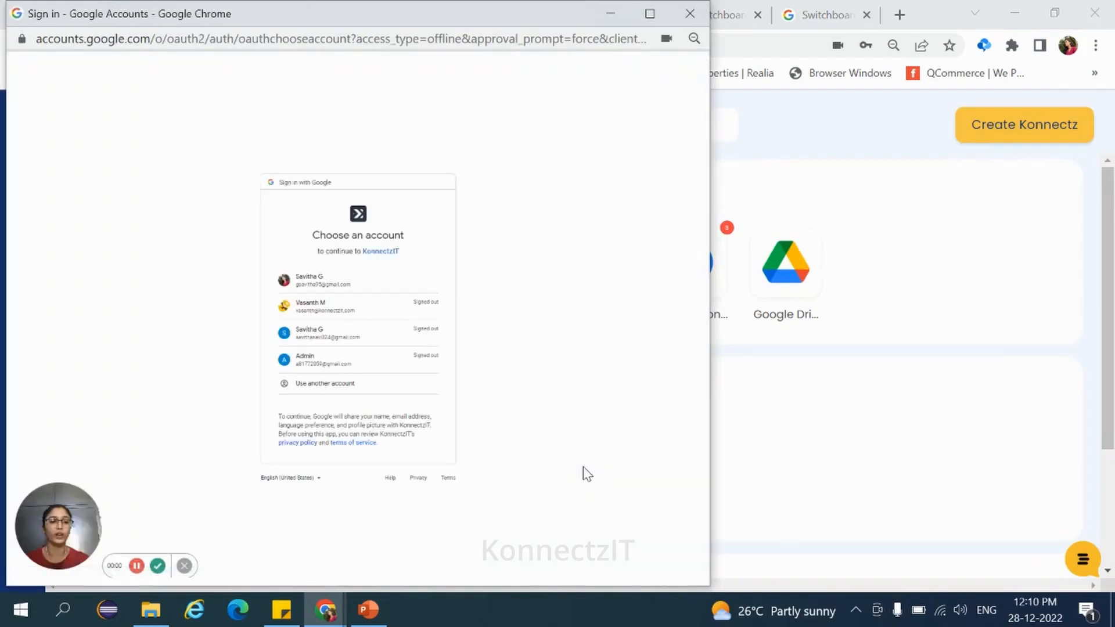
{"action": "left_click", "coordinate": [341, 296]}
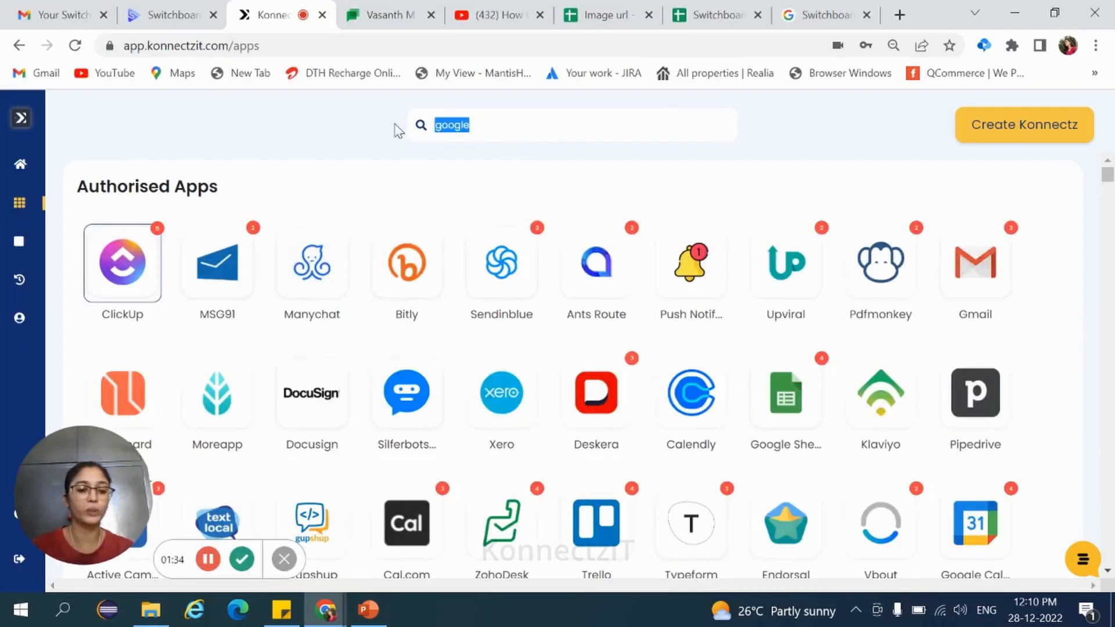
Search the apps for "switc" and start adding a new Switchboard Canvas account.
{"action": "type", "text": "switc"}
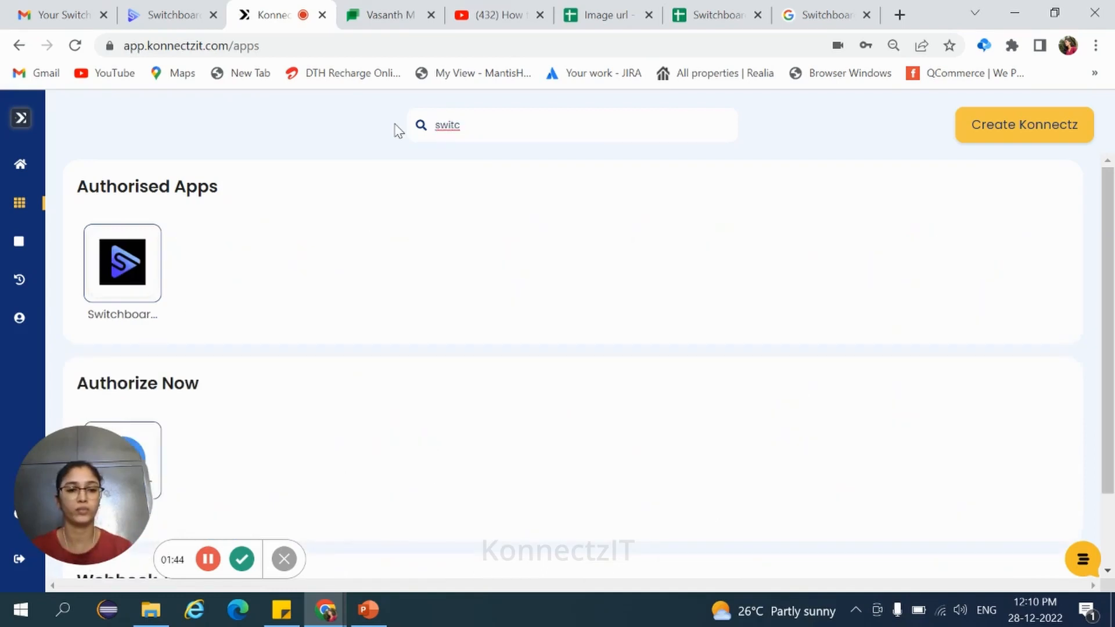
{"action": "left_click", "coordinate": [129, 286]}
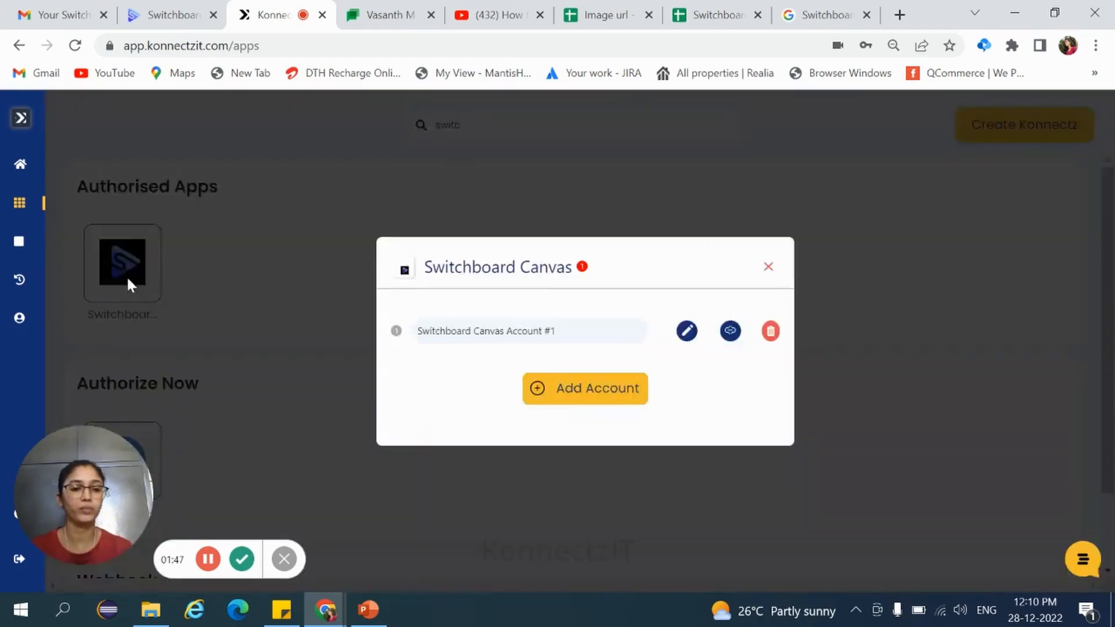
{"action": "left_click", "coordinate": [592, 400]}
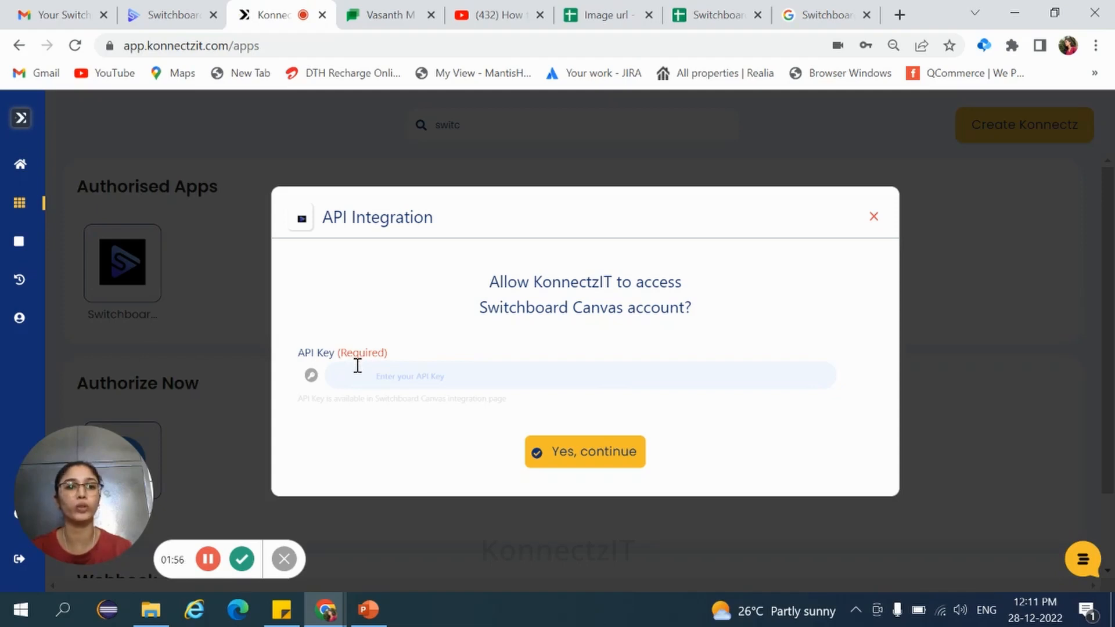
View the API keys in Switchboard and copy the POST key.
{"action": "left_click", "coordinate": [174, 16]}
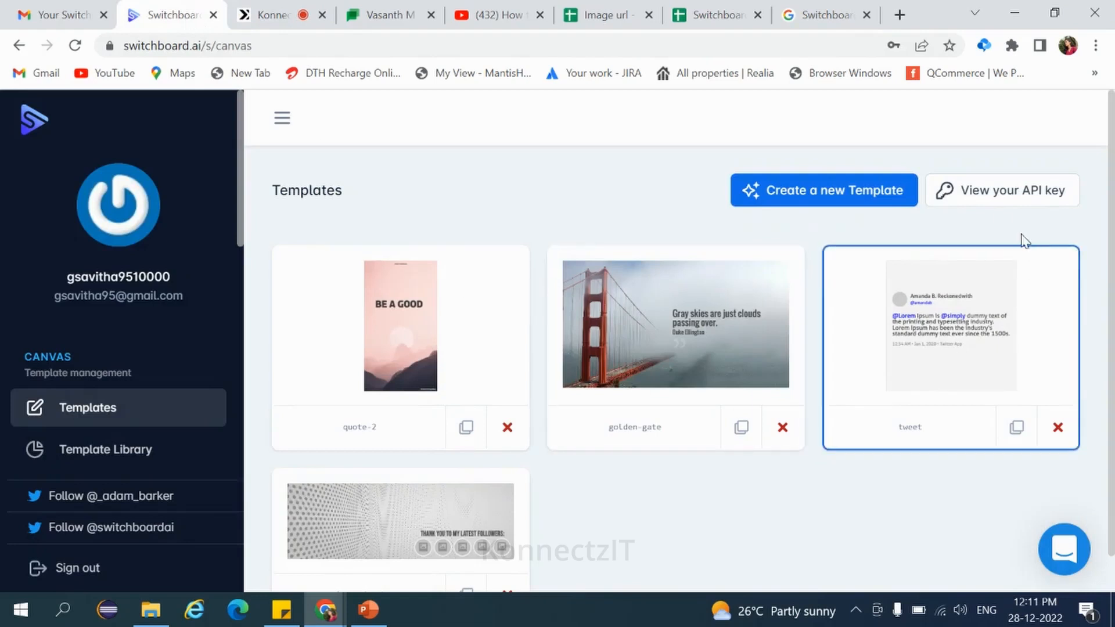
{"action": "left_click", "coordinate": [991, 197]}
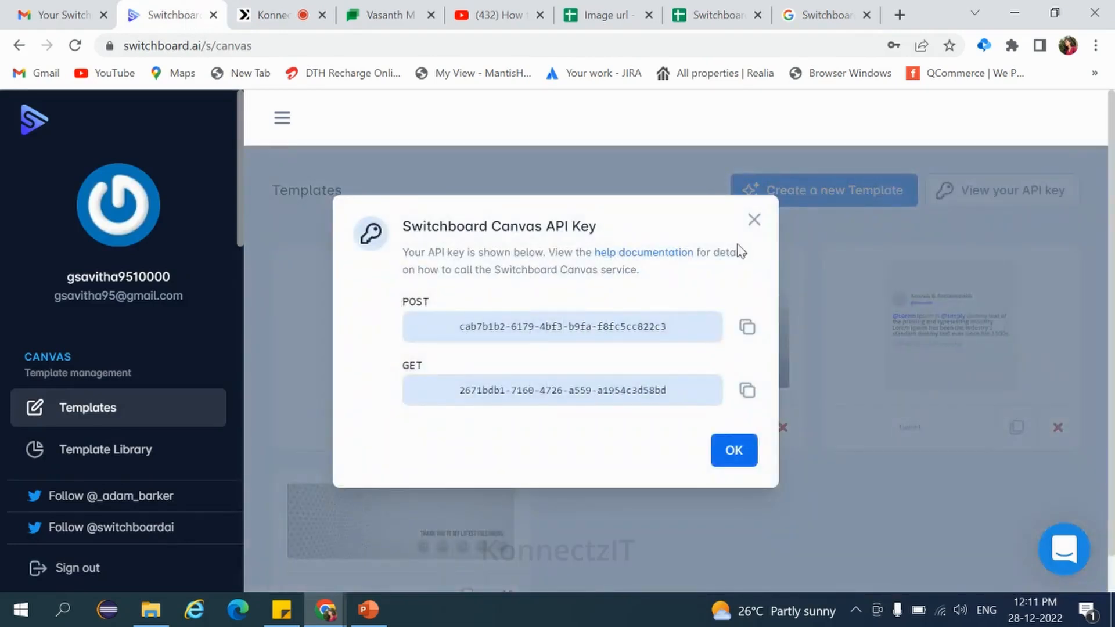
{"action": "left_click", "coordinate": [748, 327]}
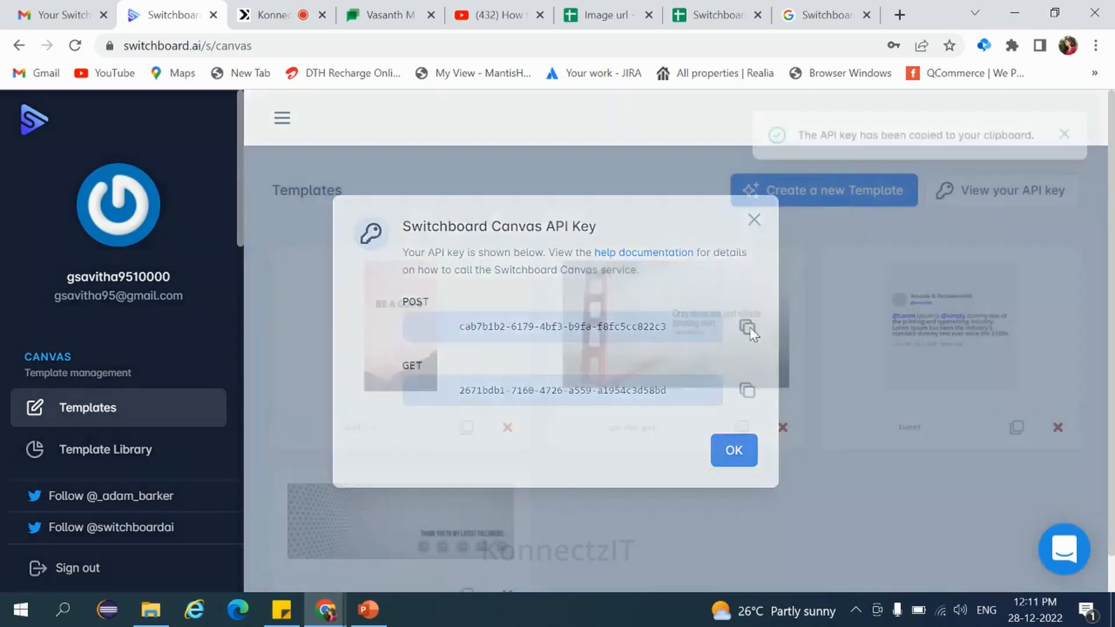
Back in KonnectzIT, paste the API key into the Switchboard Canvas API Key field, and close the integration dialog without continuing.
{"action": "left_click", "coordinate": [273, 15]}
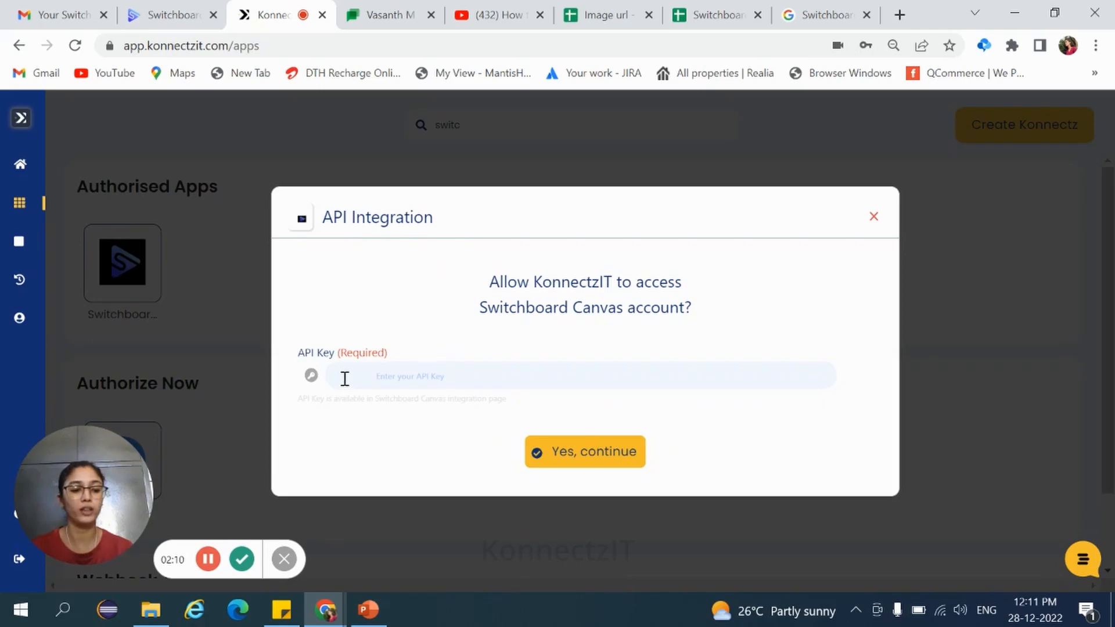
{"action": "key", "text": "ctrl+v"}
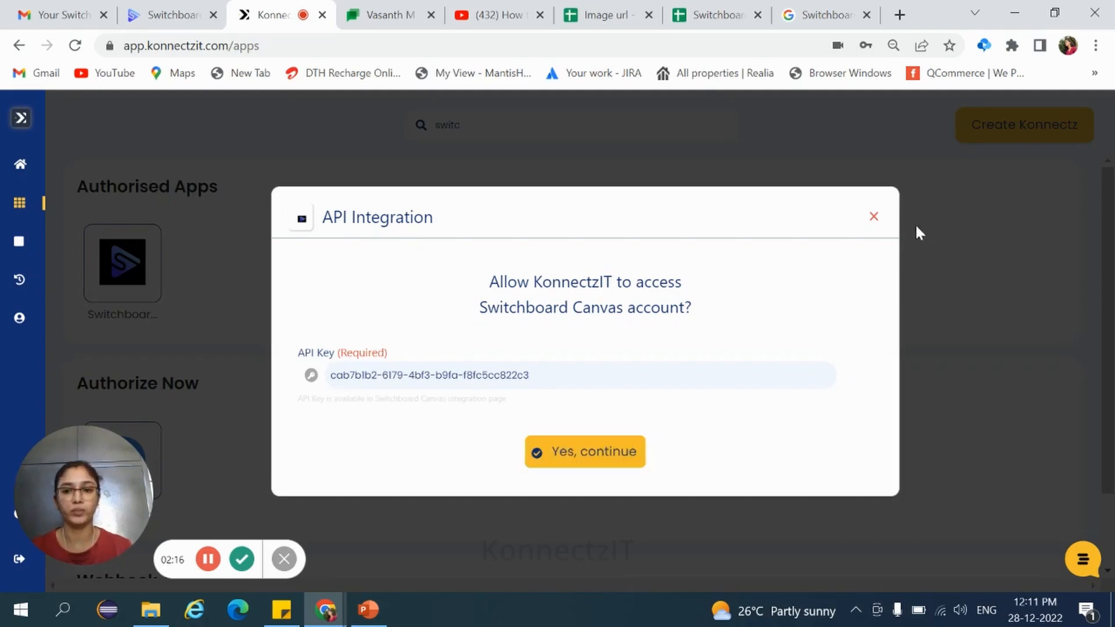
{"action": "left_click", "coordinate": [874, 217]}
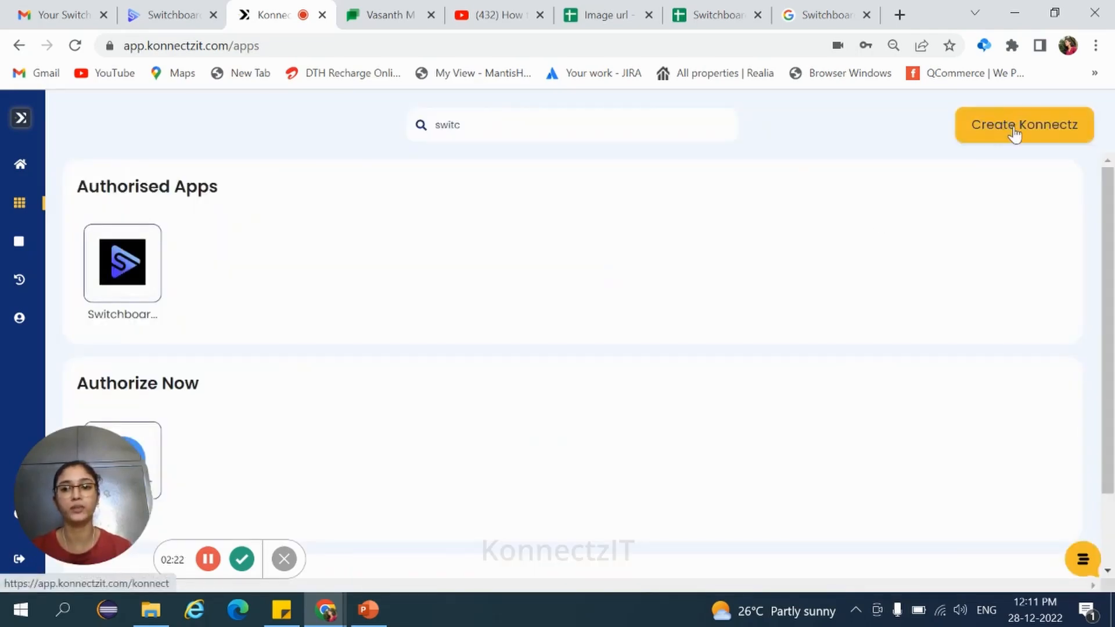
Create a Konnectz named "GoogleSheets to Switchboard canvas" and place a Google Sheets block in the workspace.
{"action": "left_click", "coordinate": [1014, 133]}
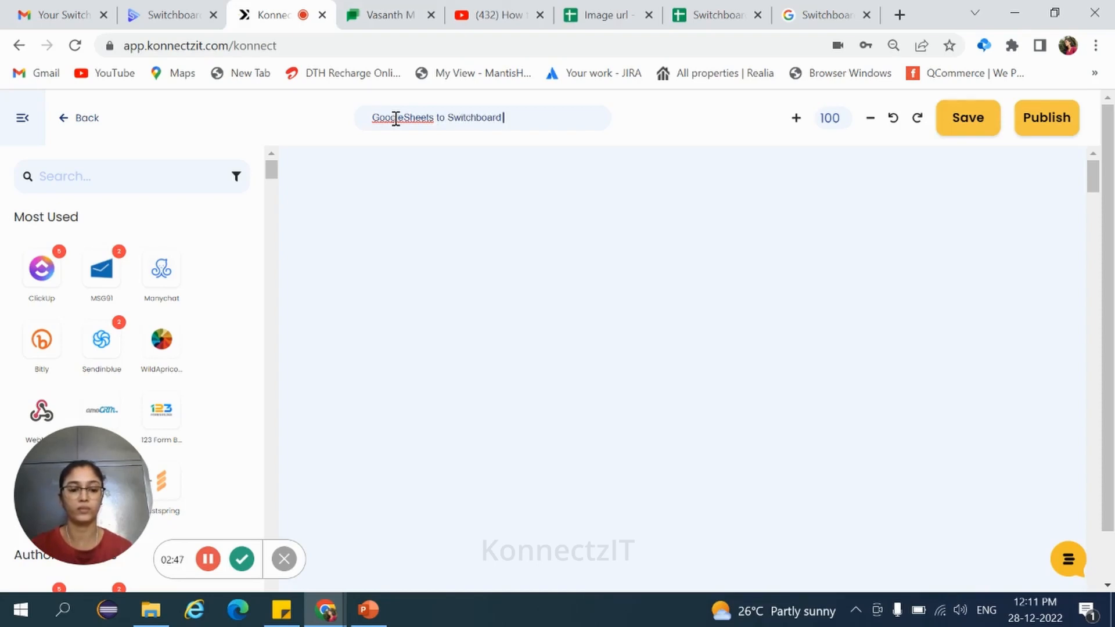
{"action": "left_click", "coordinate": [59, 177]}
{"action": "type", "text": "googl"}
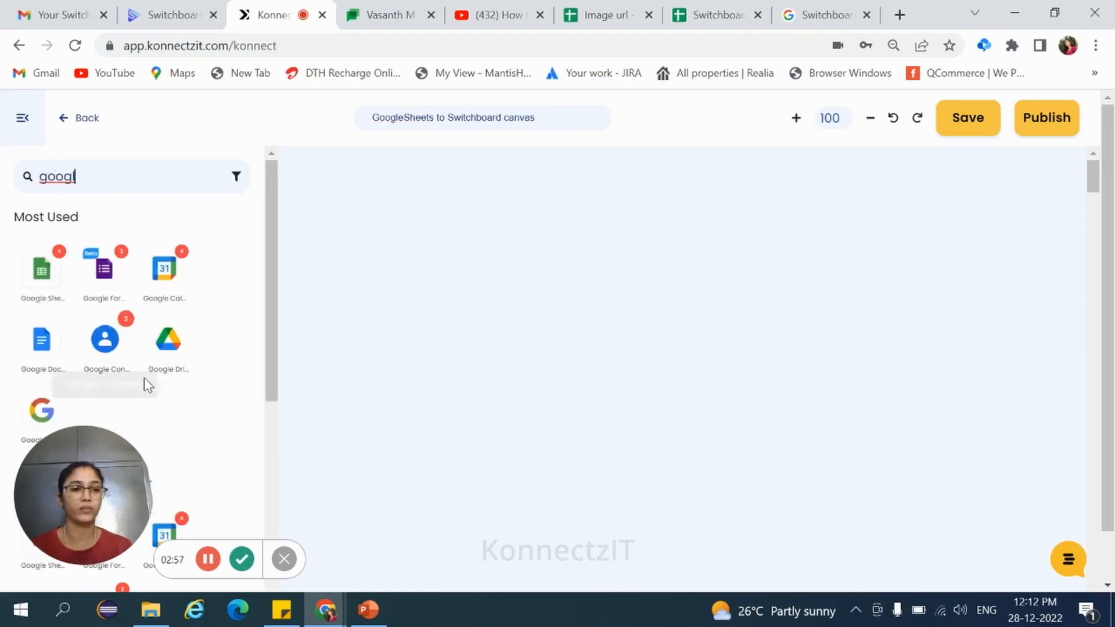
{"action": "left_click_drag", "start_coordinate": [41, 271], "coordinate": [387, 228]}
{"action": "left_click", "coordinate": [22, 118]}
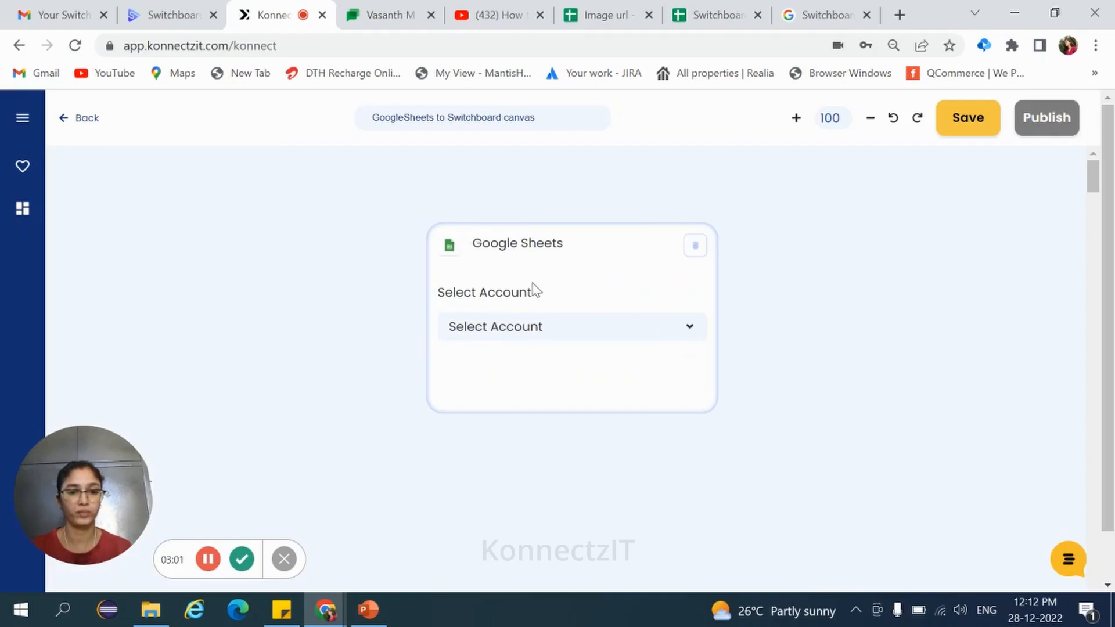
{"action": "left_click_drag", "start_coordinate": [533, 288], "coordinate": [413, 266]}
Set the Google Sheets block to use Google Sheets Account #4 with the New Row in Sheet trigger.
{"action": "left_click", "coordinate": [417, 305]}
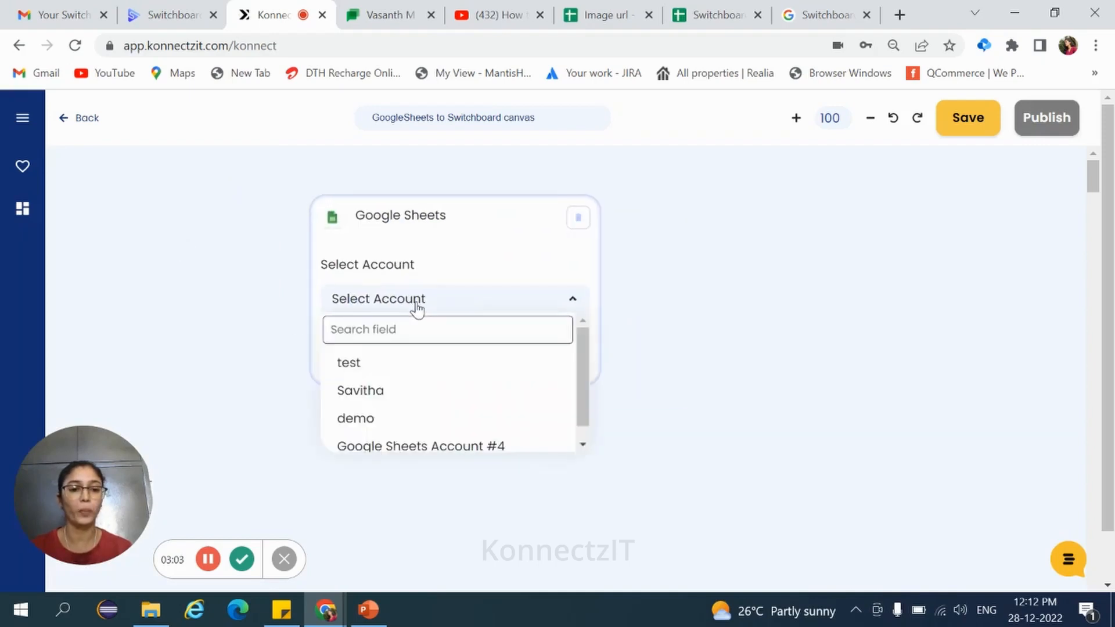
{"action": "left_click", "coordinate": [446, 449]}
{"action": "scroll", "coordinate": [438, 387], "scroll_direction": "down", "scroll_amount": 1}
{"action": "left_click", "coordinate": [430, 377]}
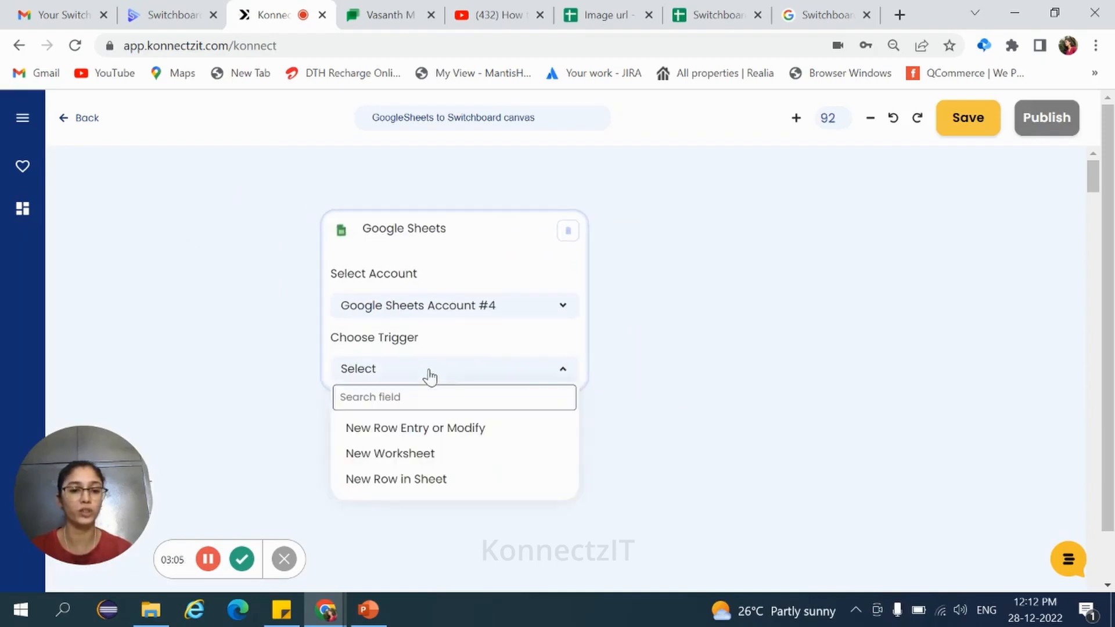
{"action": "left_click", "coordinate": [398, 482]}
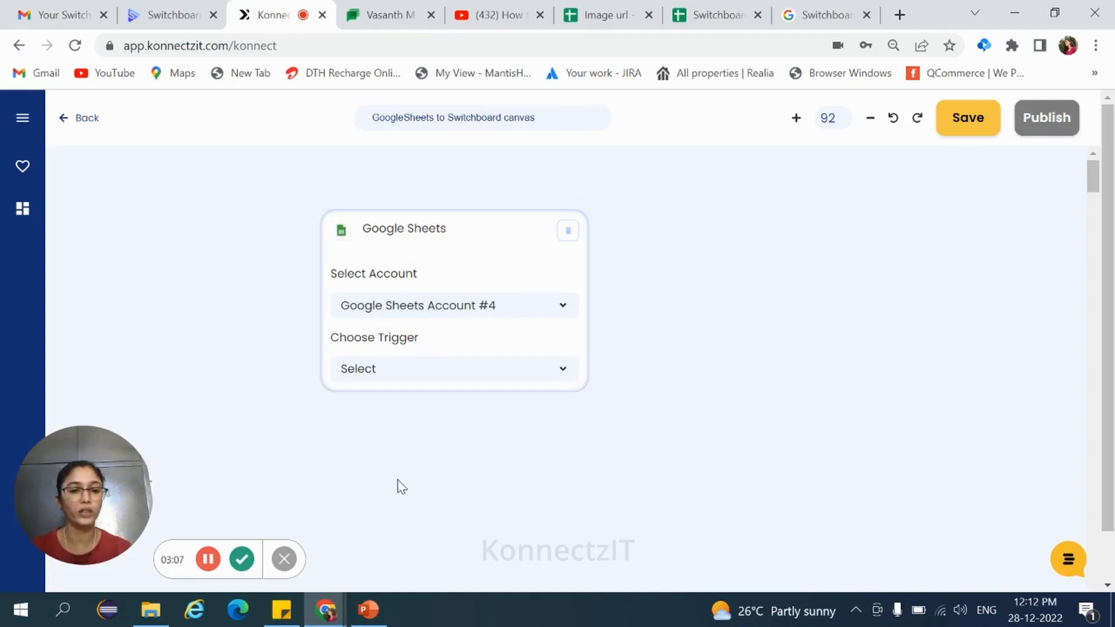
Configure the Google Sheets trigger with the Image url spreadsheet and Sheet1, checking that spreadsheet's columns.
{"action": "scroll", "coordinate": [453, 435], "scroll_direction": "down", "scroll_amount": 1}
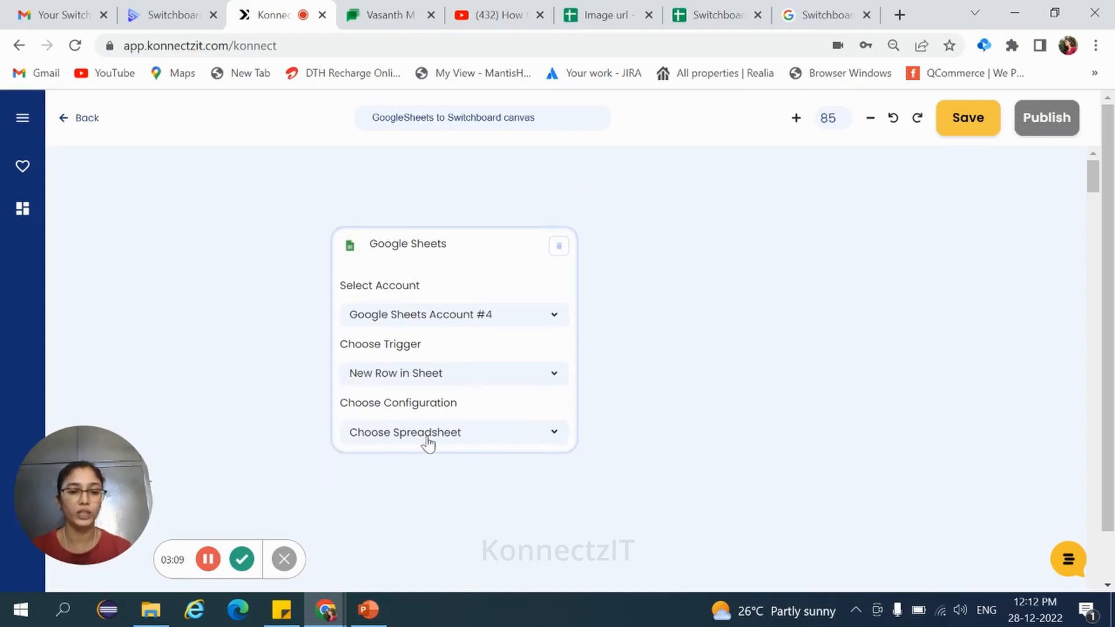
{"action": "left_click", "coordinate": [428, 440]}
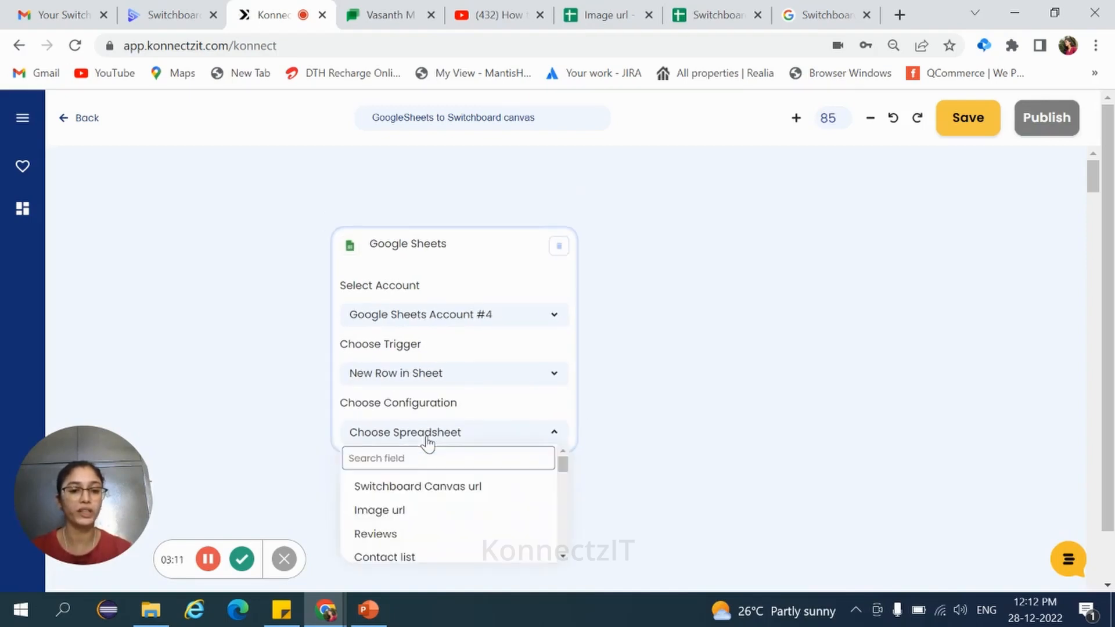
{"action": "left_click", "coordinate": [387, 513]}
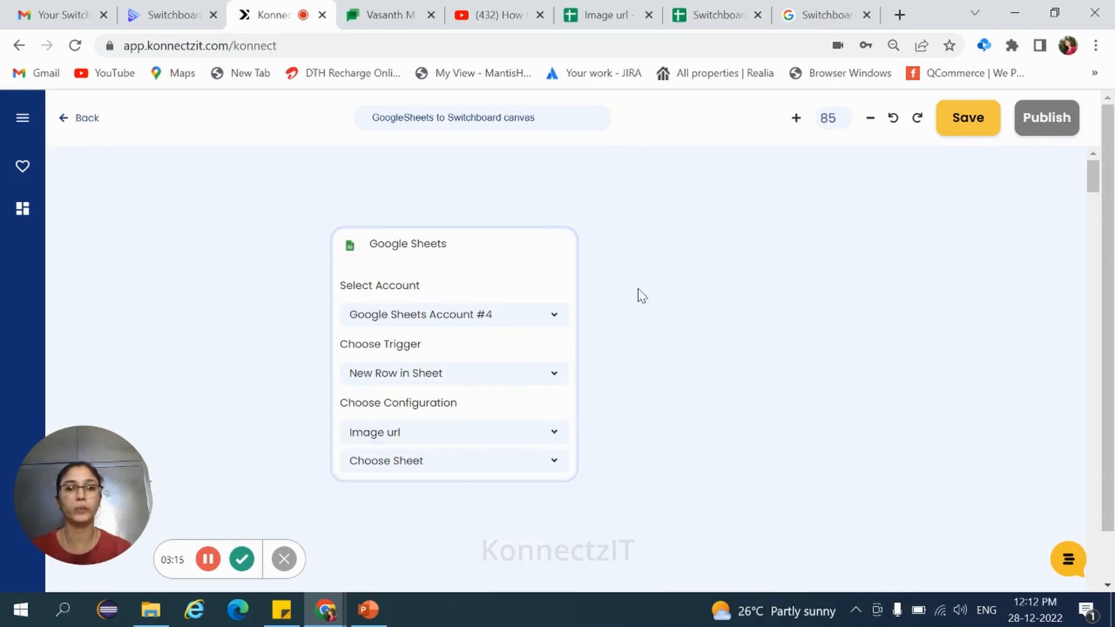
{"action": "left_click", "coordinate": [596, 16]}
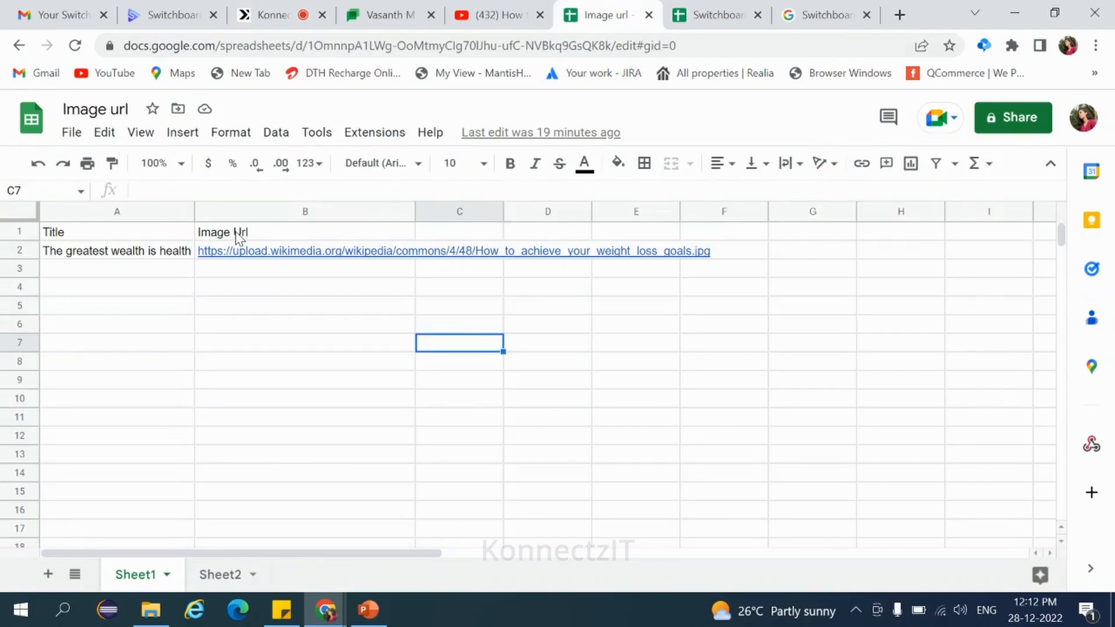
{"action": "left_click", "coordinate": [273, 17]}
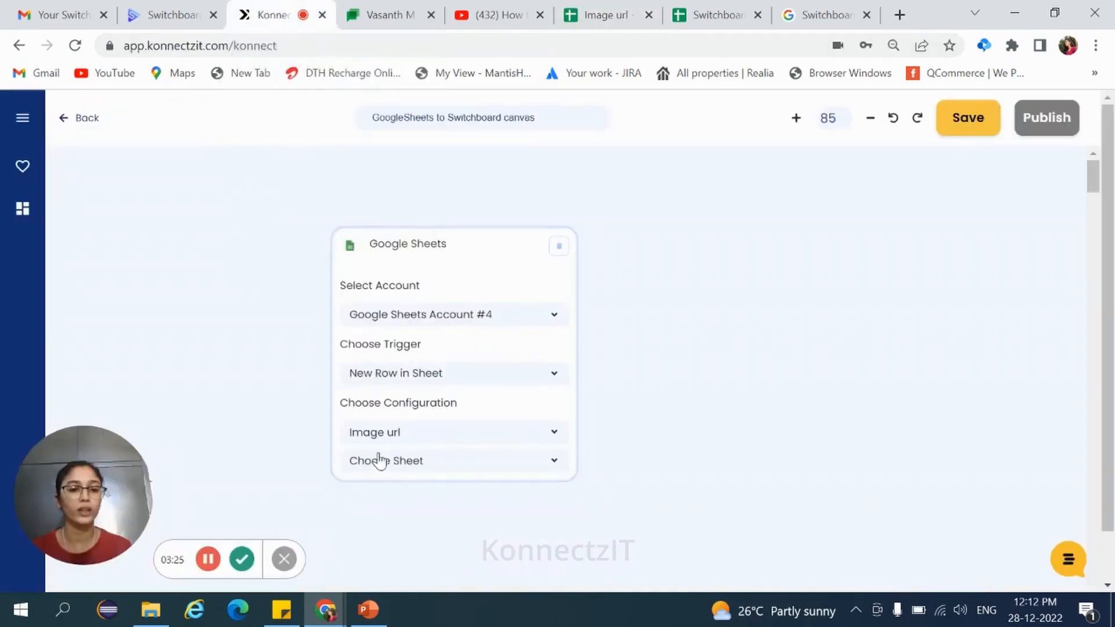
{"action": "left_click", "coordinate": [377, 461]}
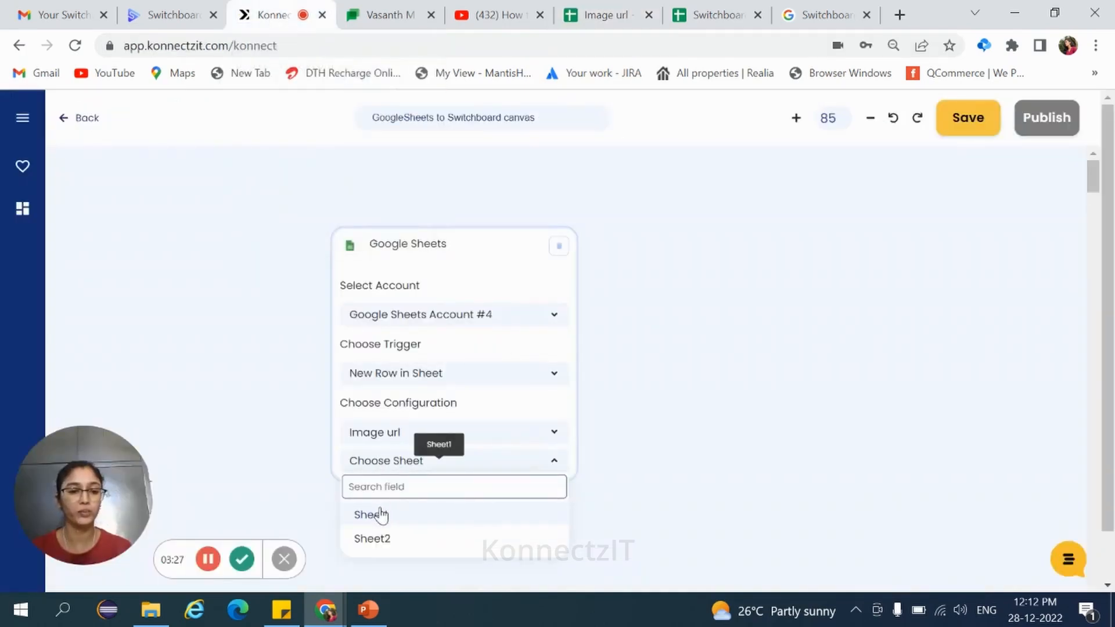
{"action": "left_click", "coordinate": [378, 515]}
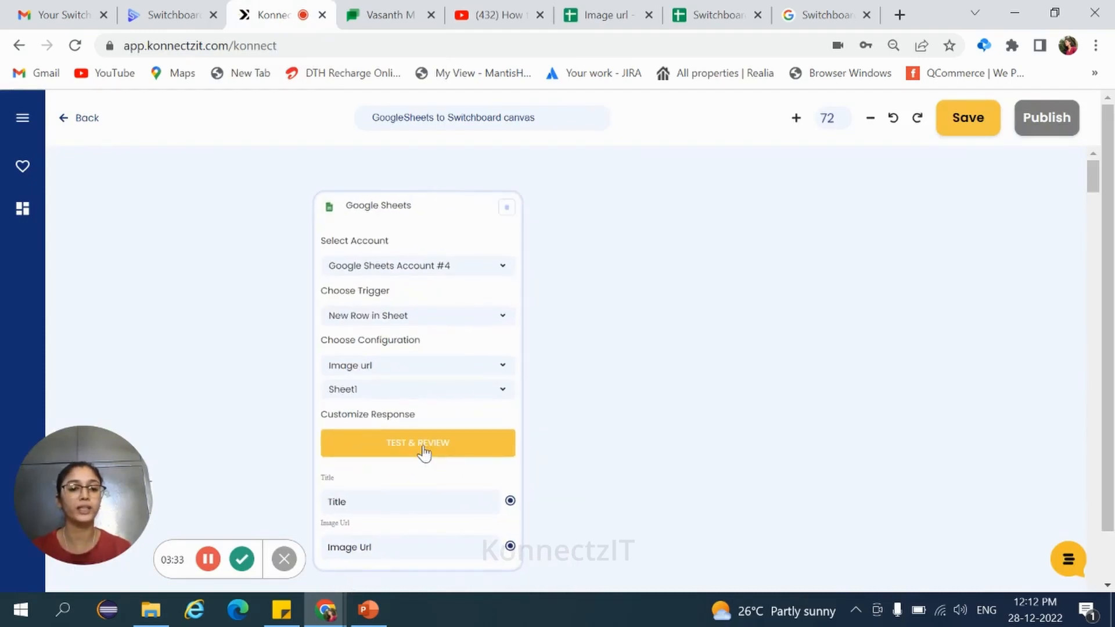
Run Test & Review for the Google Sheets trigger, including Title and Image Url under the AND condition, and proceed.
{"action": "left_click", "coordinate": [424, 447]}
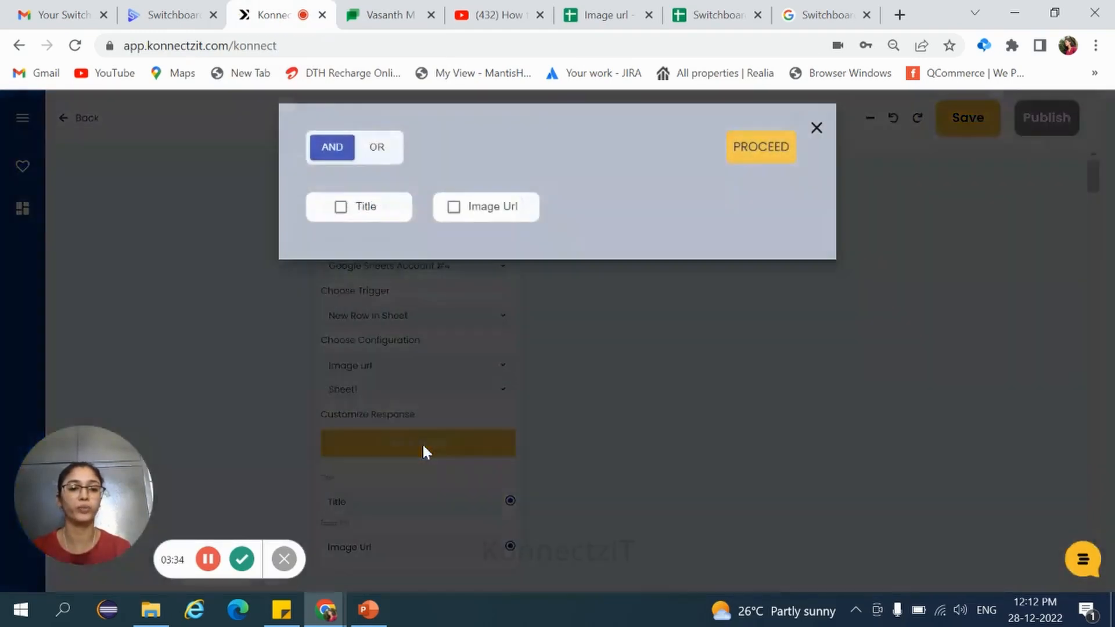
{"action": "left_click", "coordinate": [341, 206]}
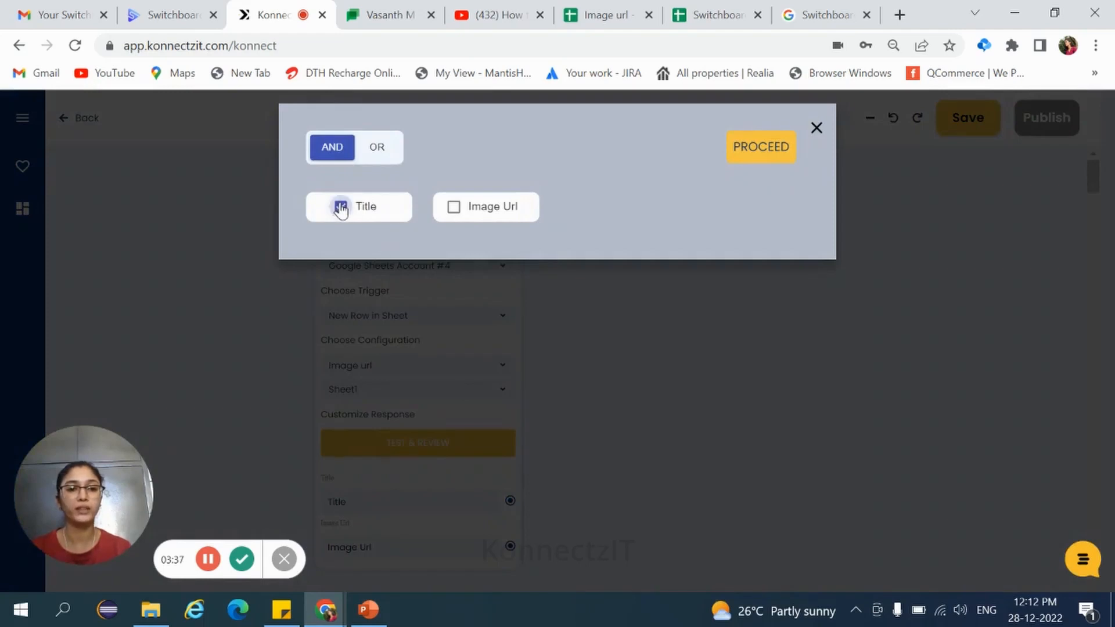
{"action": "left_click", "coordinate": [454, 207]}
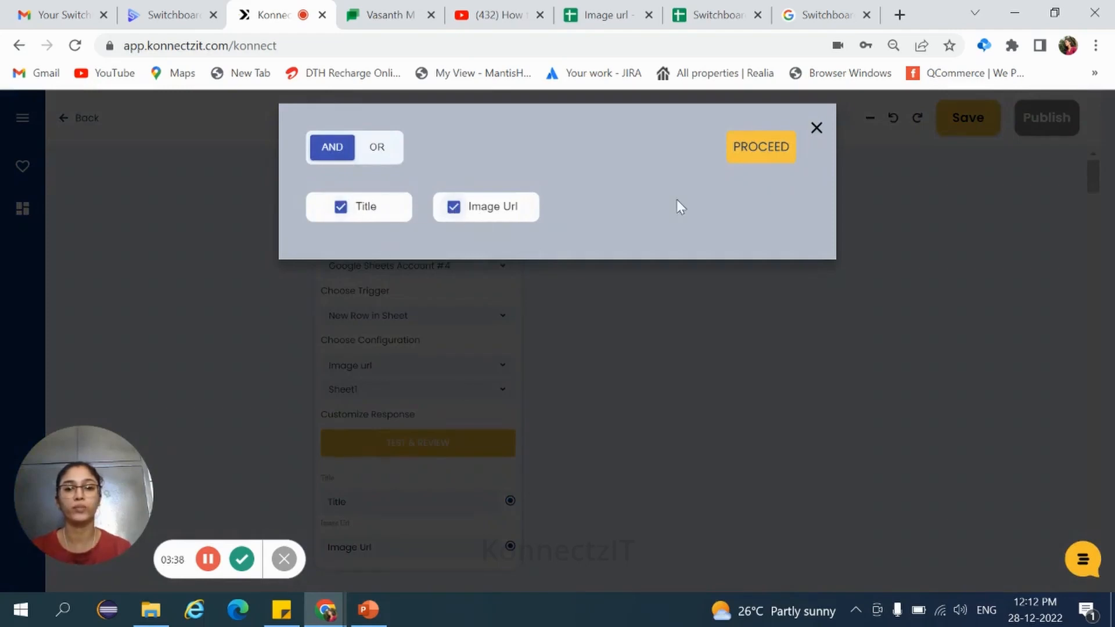
{"action": "left_click", "coordinate": [765, 148]}
{"action": "scroll", "coordinate": [758, 371], "scroll_direction": "down", "scroll_amount": 1}
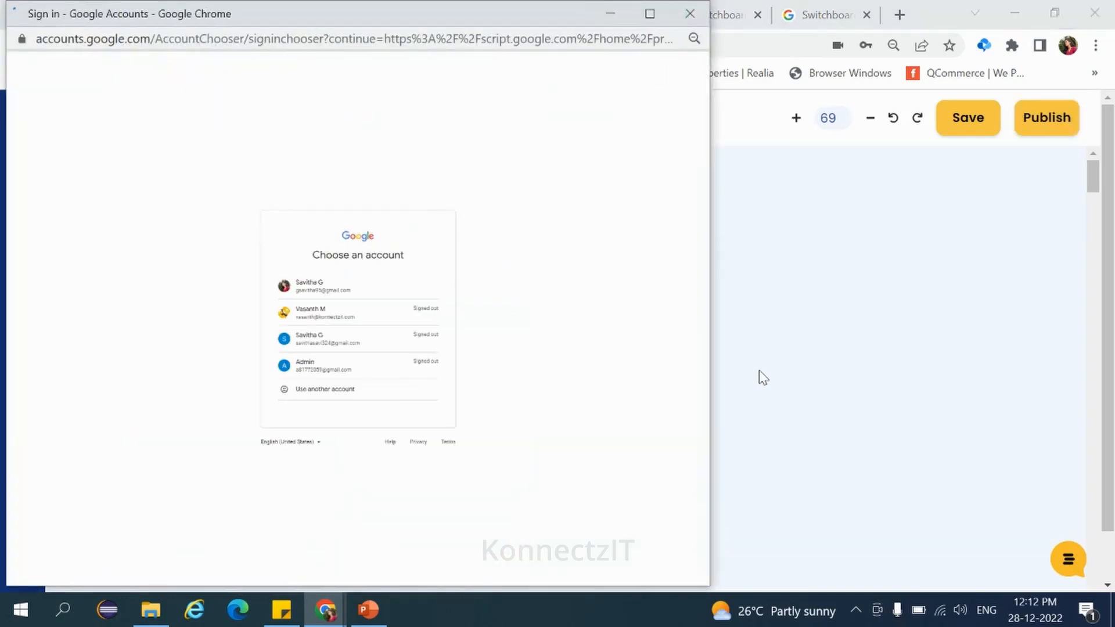
Choose the Google account for Apps Script and add a trigger with event type On change and failure notification Notify me immediately.
{"action": "left_click", "coordinate": [335, 292]}
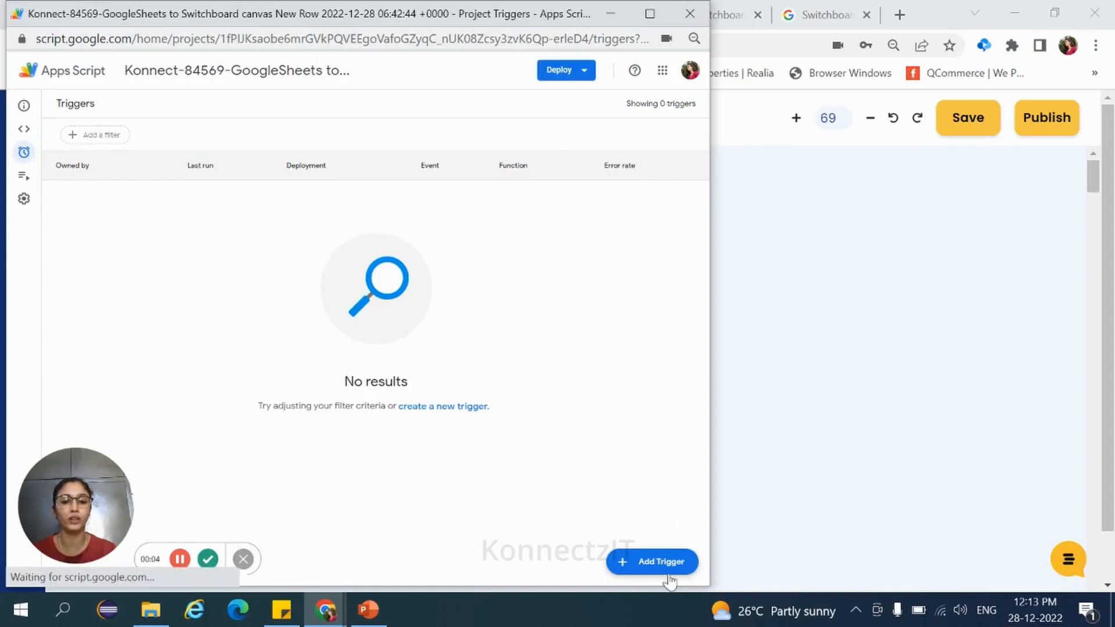
{"action": "left_click", "coordinate": [646, 571]}
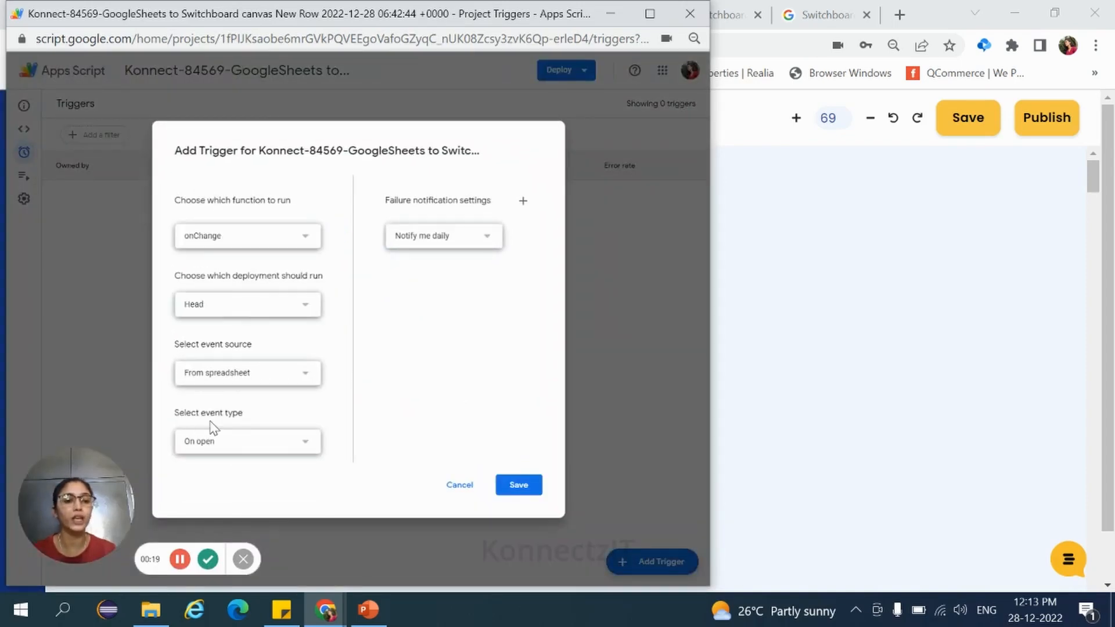
{"action": "left_click", "coordinate": [273, 452]}
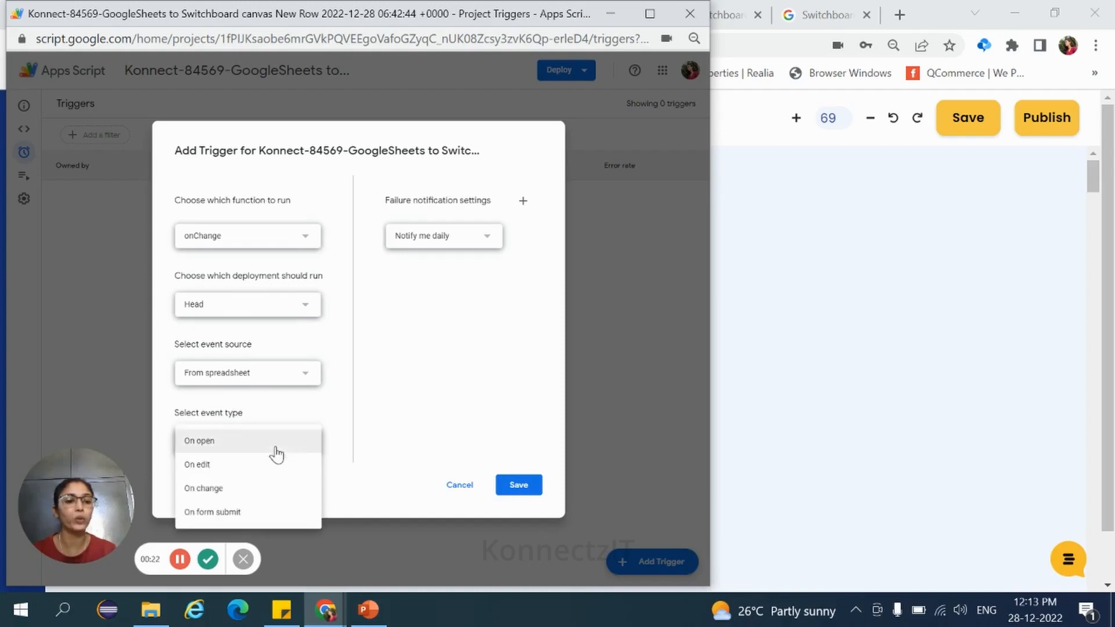
{"action": "left_click", "coordinate": [299, 494]}
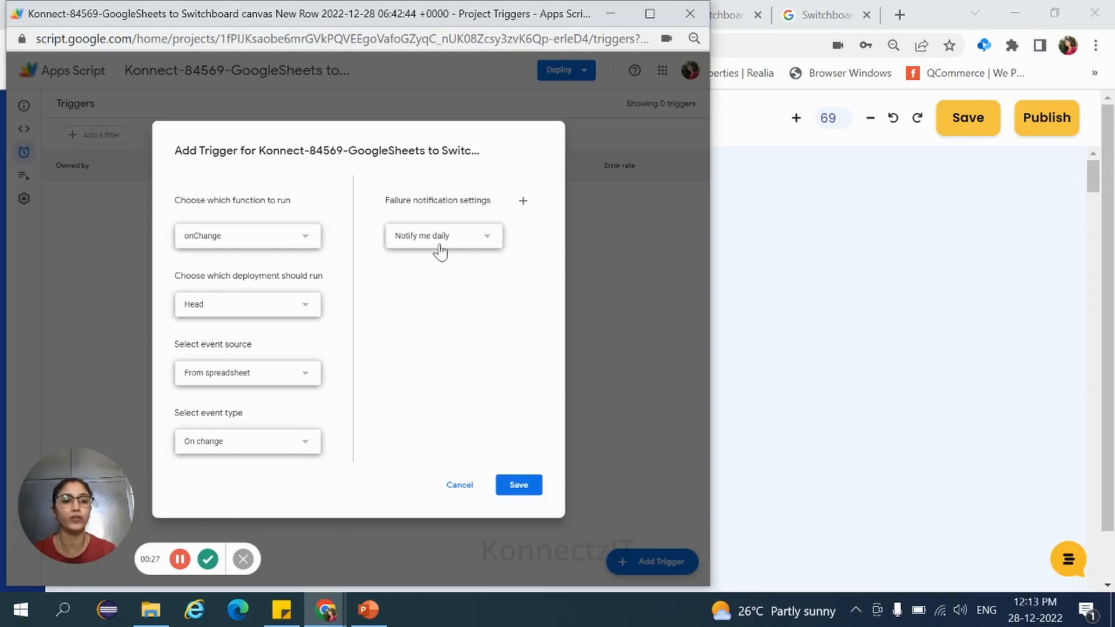
{"action": "left_click", "coordinate": [473, 240]}
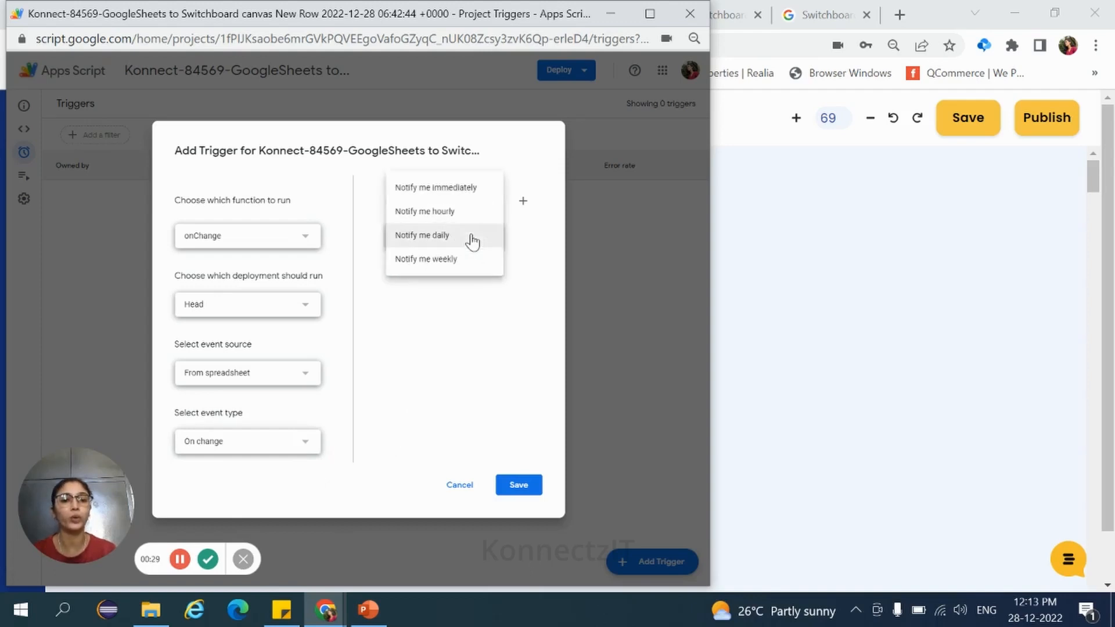
{"action": "left_click", "coordinate": [459, 187]}
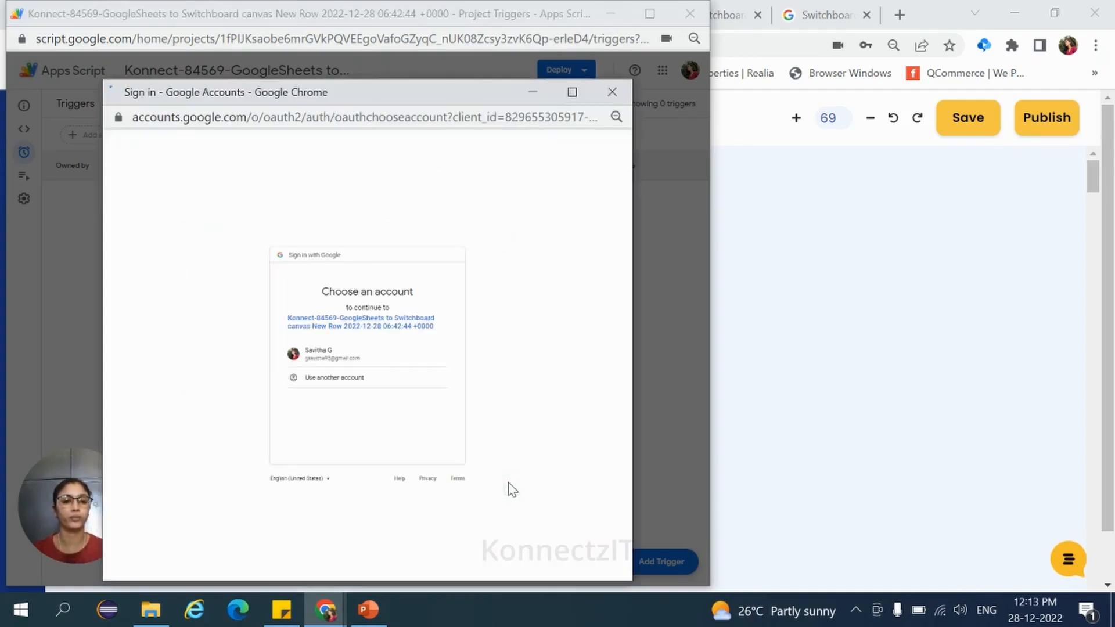
Authorize the unverified Apps Script project with the Google account, allow its requested access, and close the Apps Script window.
{"action": "left_click", "coordinate": [347, 361]}
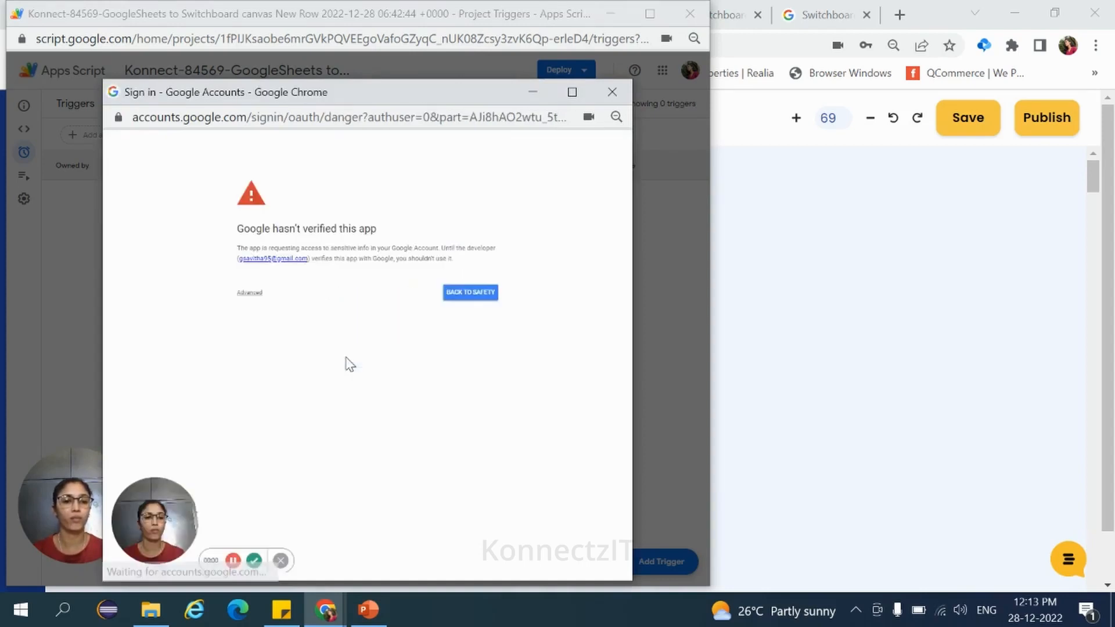
{"action": "left_click", "coordinate": [251, 293]}
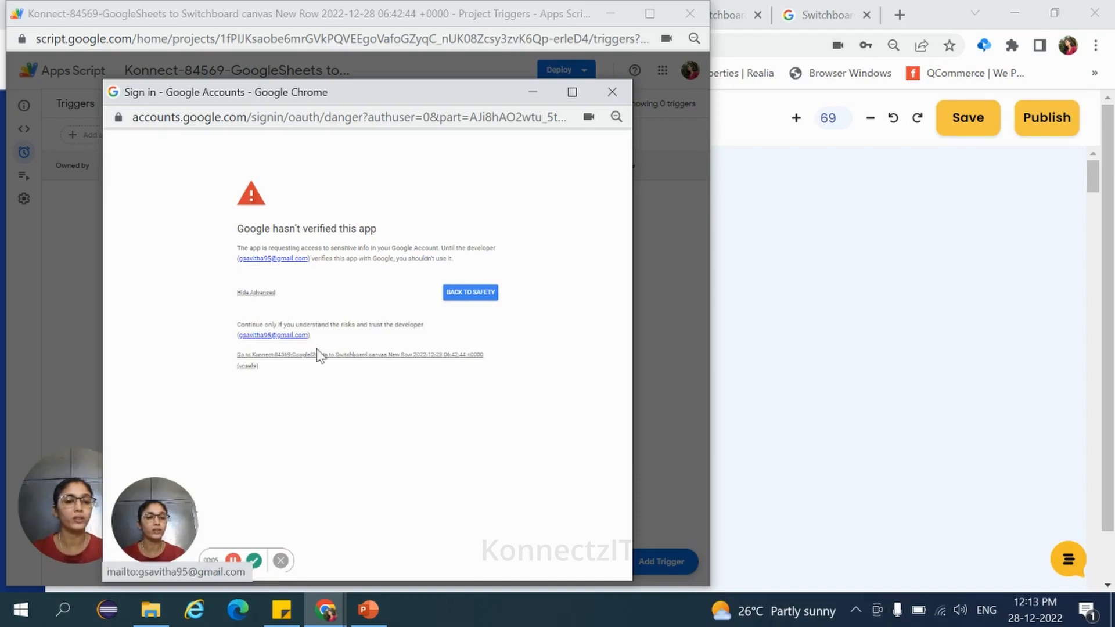
{"action": "left_click", "coordinate": [312, 363]}
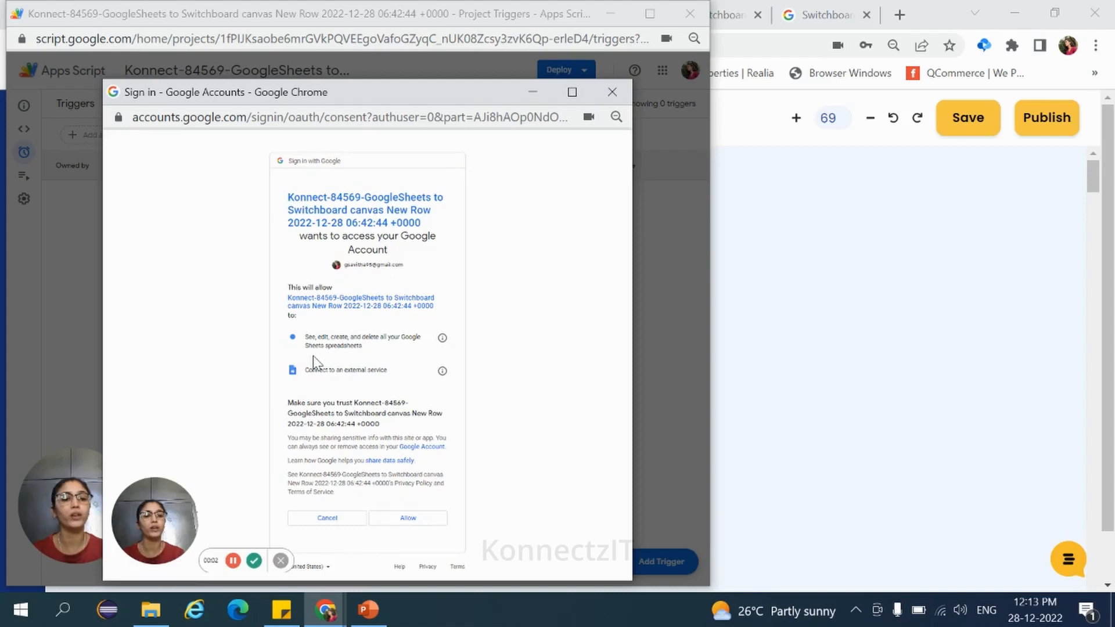
{"action": "left_click", "coordinate": [411, 519]}
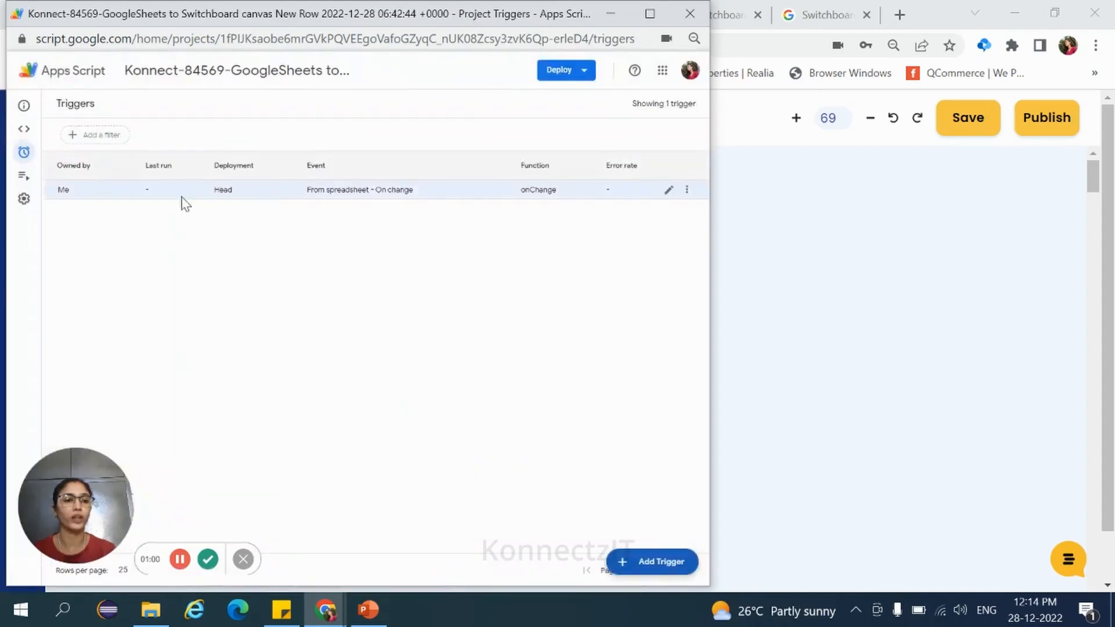
{"action": "left_click", "coordinate": [612, 12]}
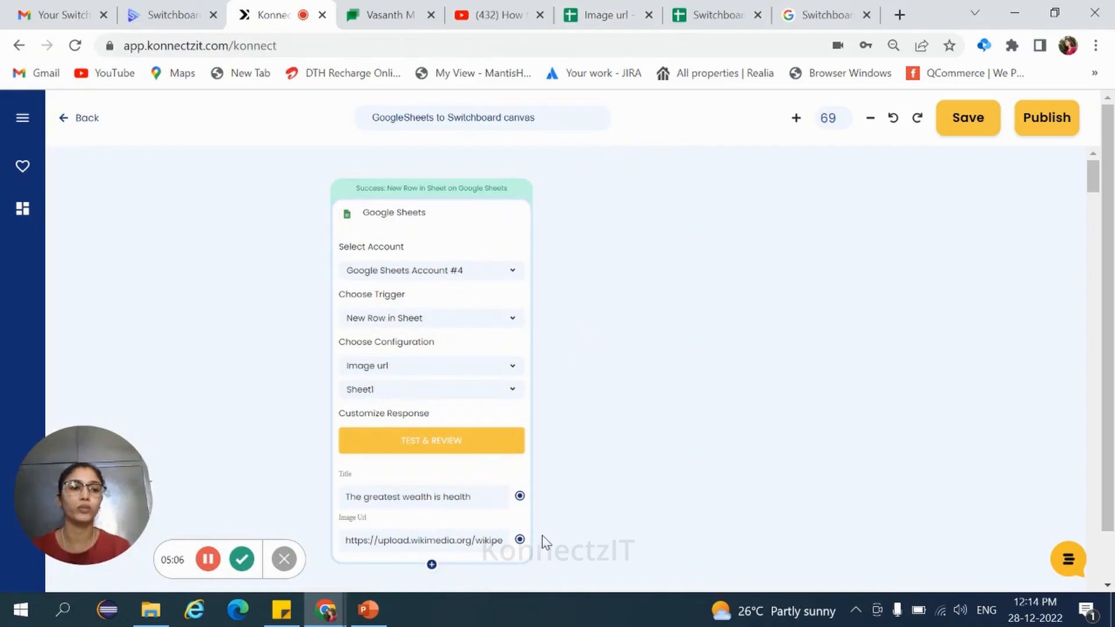
Add a Switchboard Canvas block beside the Google Sheets trigger and set its action to Generate Image.
{"action": "left_click", "coordinate": [23, 208]}
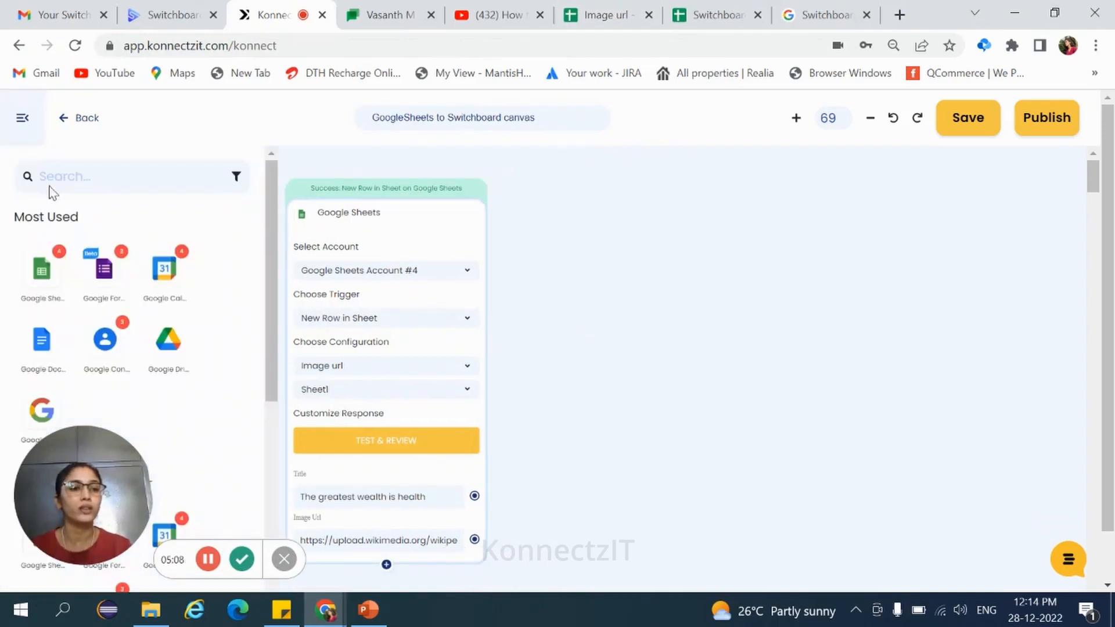
{"action": "left_click", "coordinate": [59, 175]}
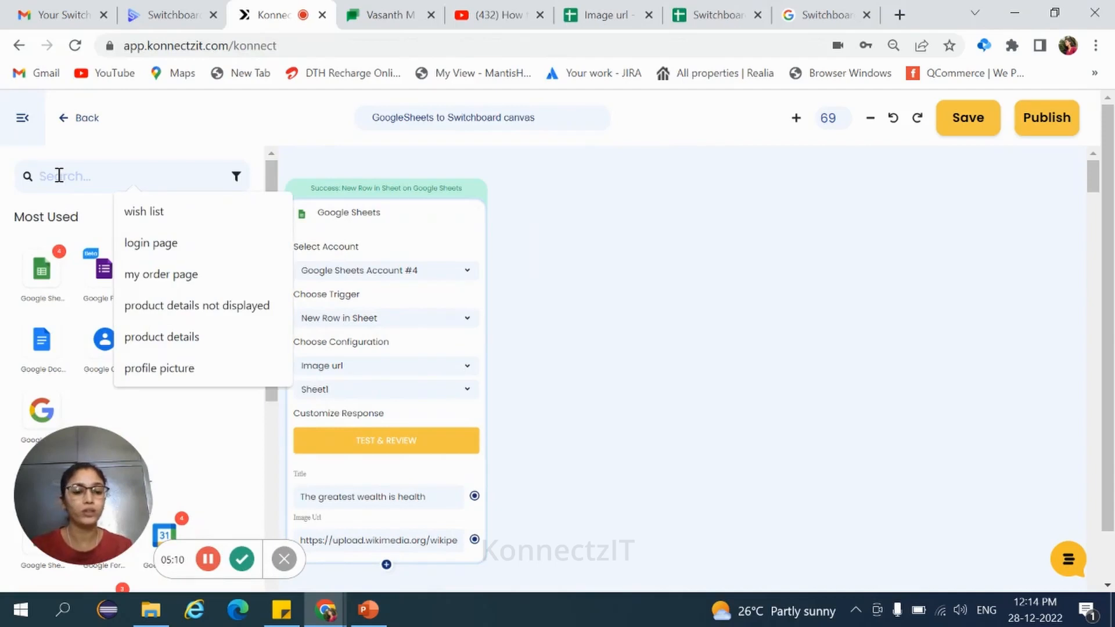
{"action": "type", "text": "switch"}
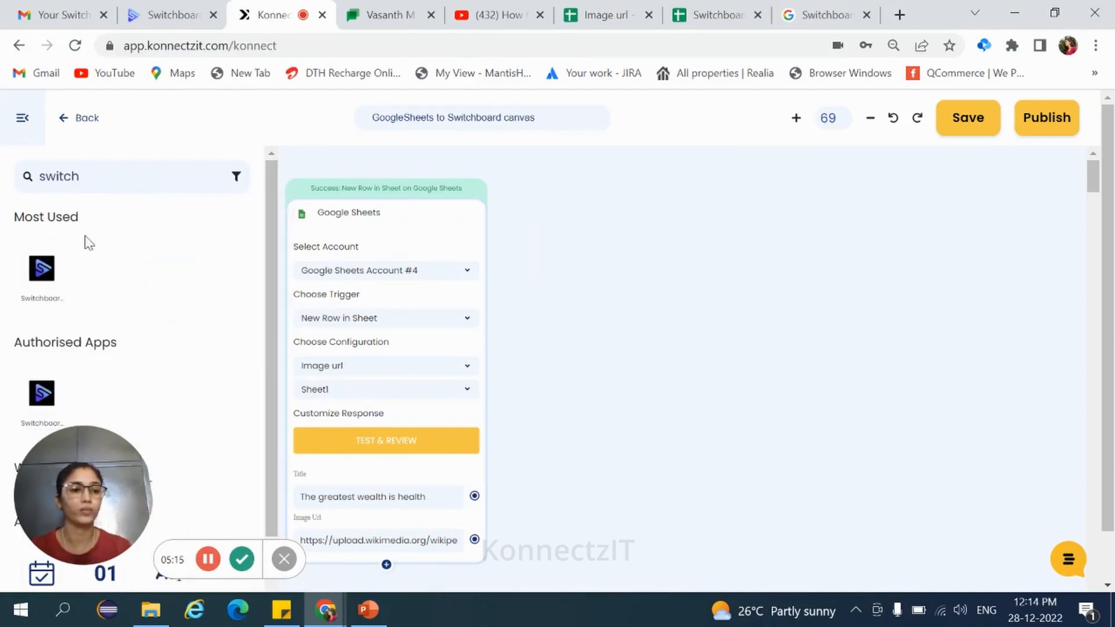
{"action": "left_click_drag", "start_coordinate": [40, 269], "coordinate": [594, 204]}
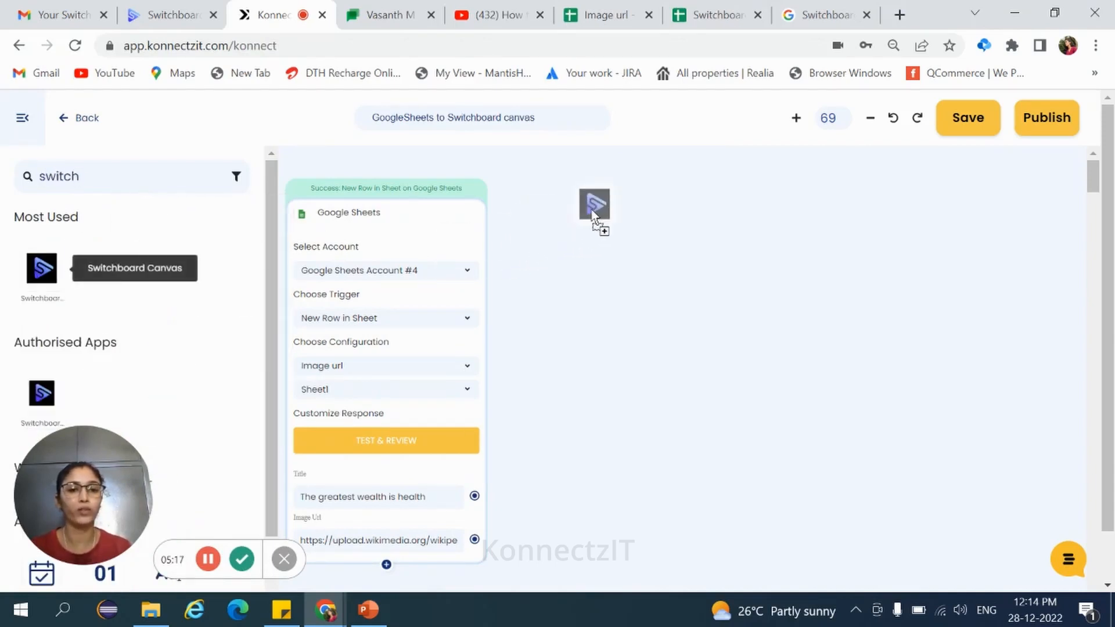
{"action": "left_click", "coordinate": [23, 119]}
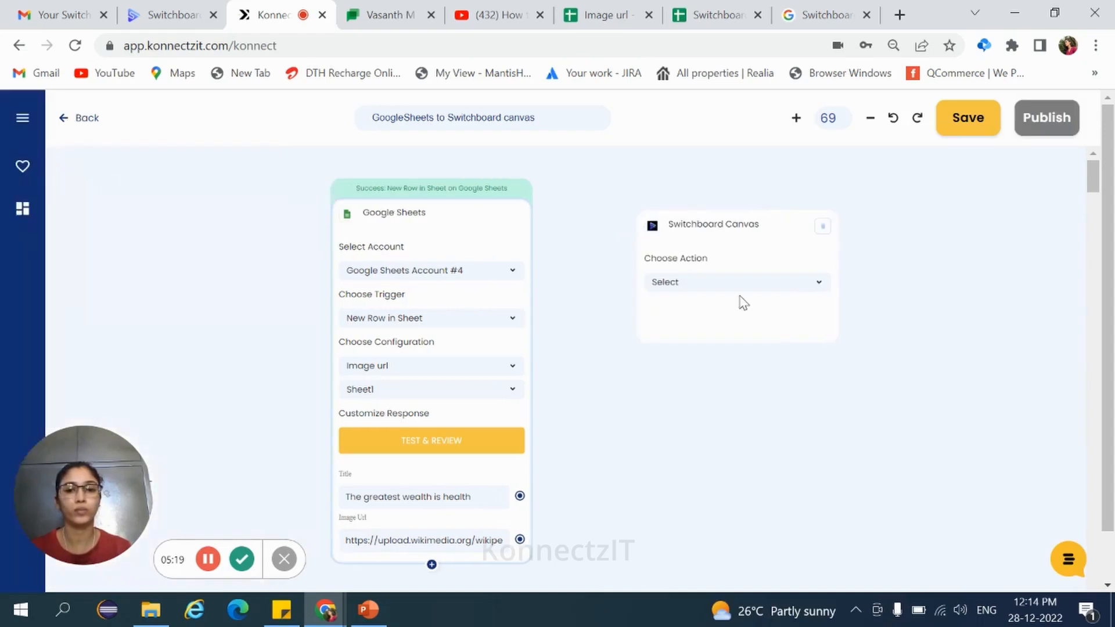
{"action": "left_click", "coordinate": [721, 286]}
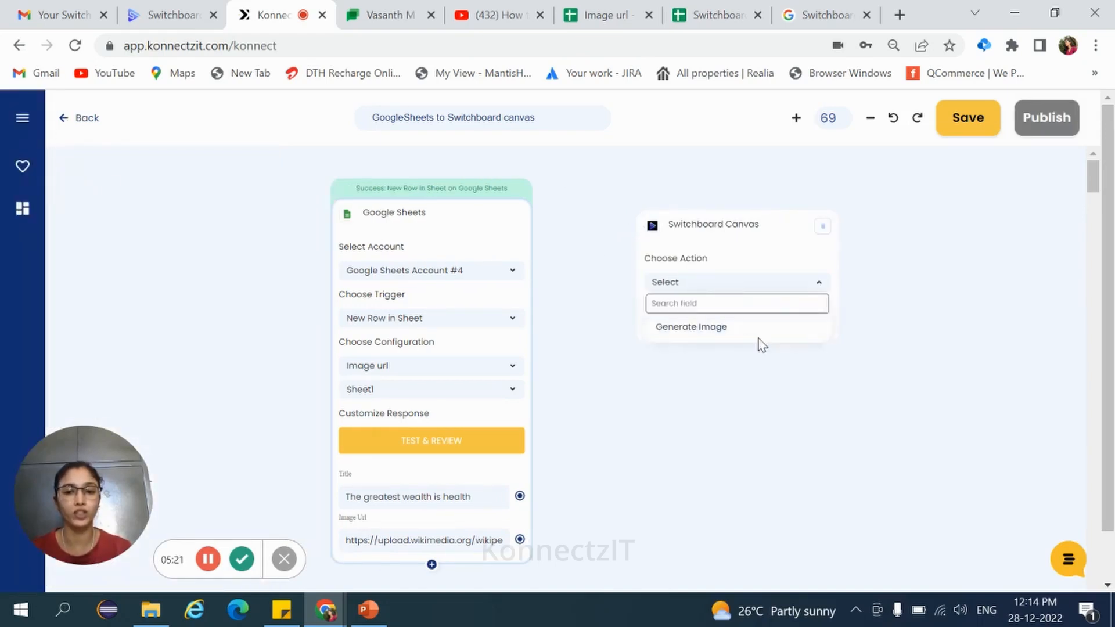
{"action": "left_click", "coordinate": [721, 328]}
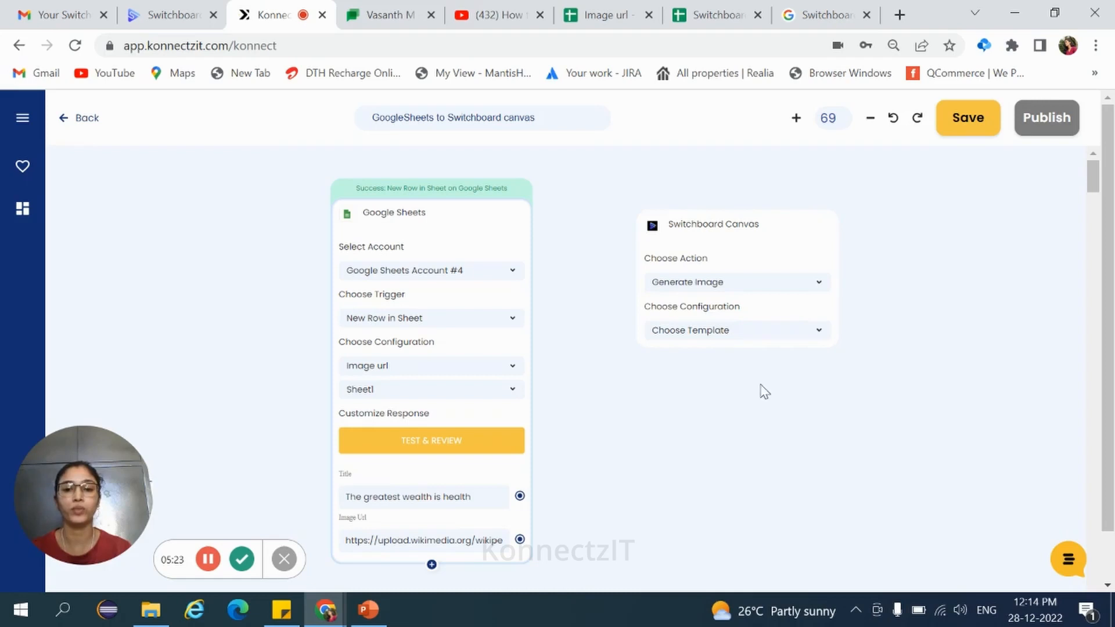
Check the templates available in the Switchboard account and choose quote-2 as the template for the Switchboard Canvas block.
{"action": "left_click", "coordinate": [735, 338]}
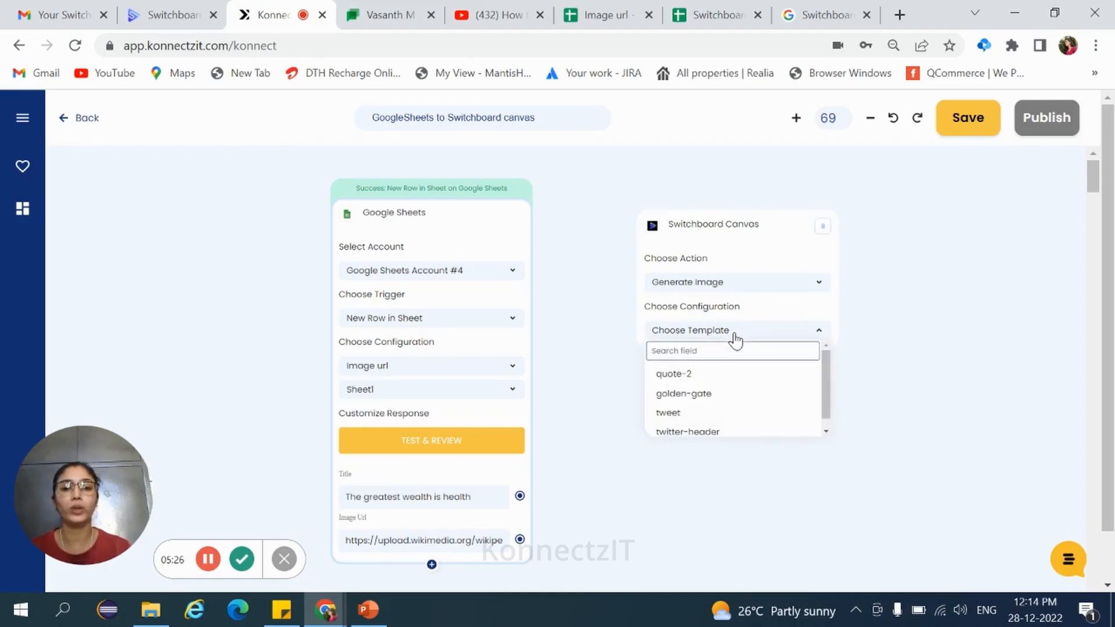
{"action": "left_click", "coordinate": [166, 19]}
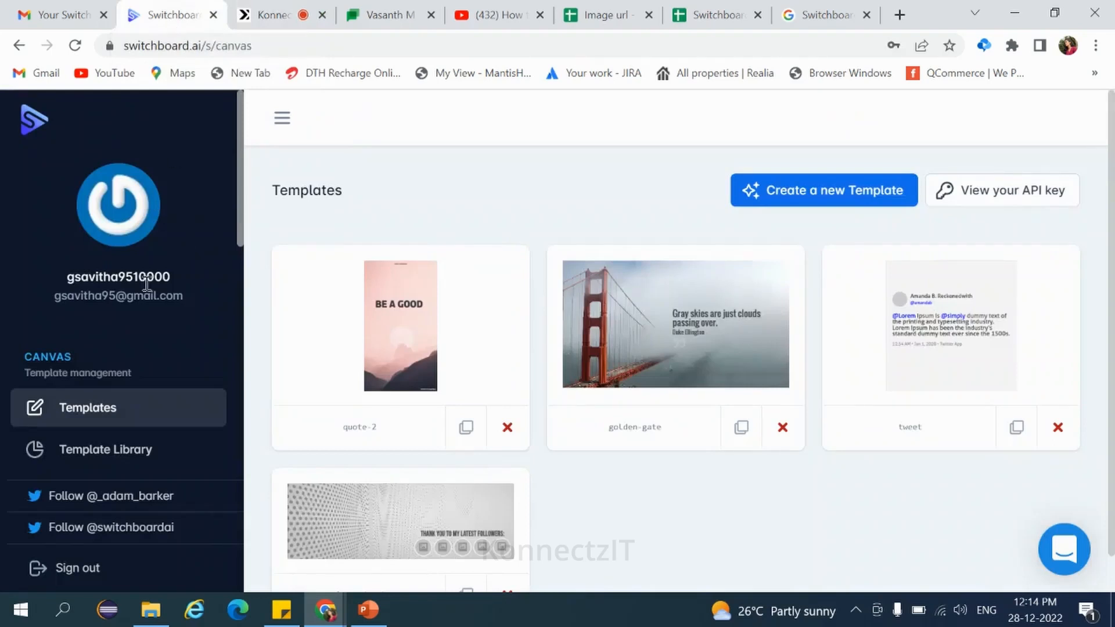
{"action": "left_click", "coordinate": [836, 195]}
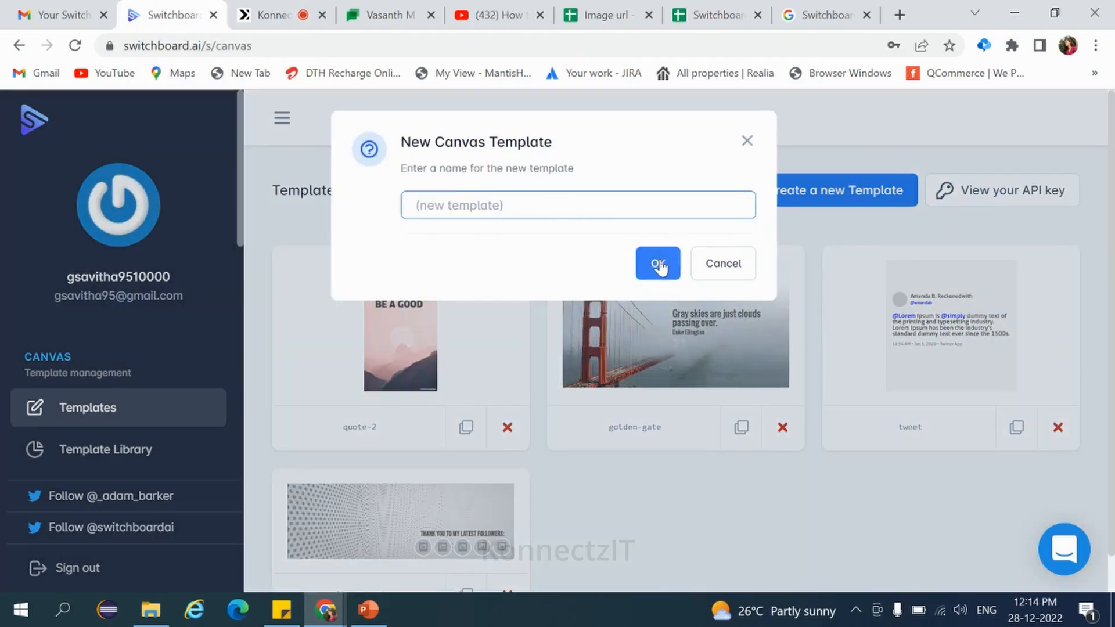
{"action": "left_click", "coordinate": [745, 143]}
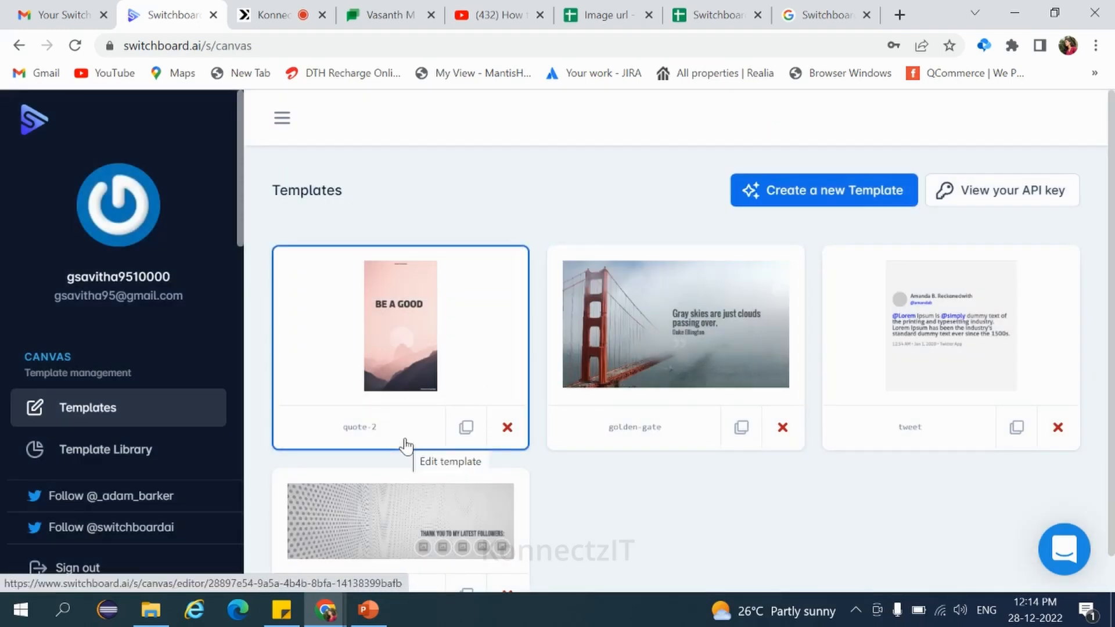
{"action": "scroll", "coordinate": [705, 480], "scroll_direction": "down", "scroll_amount": 1}
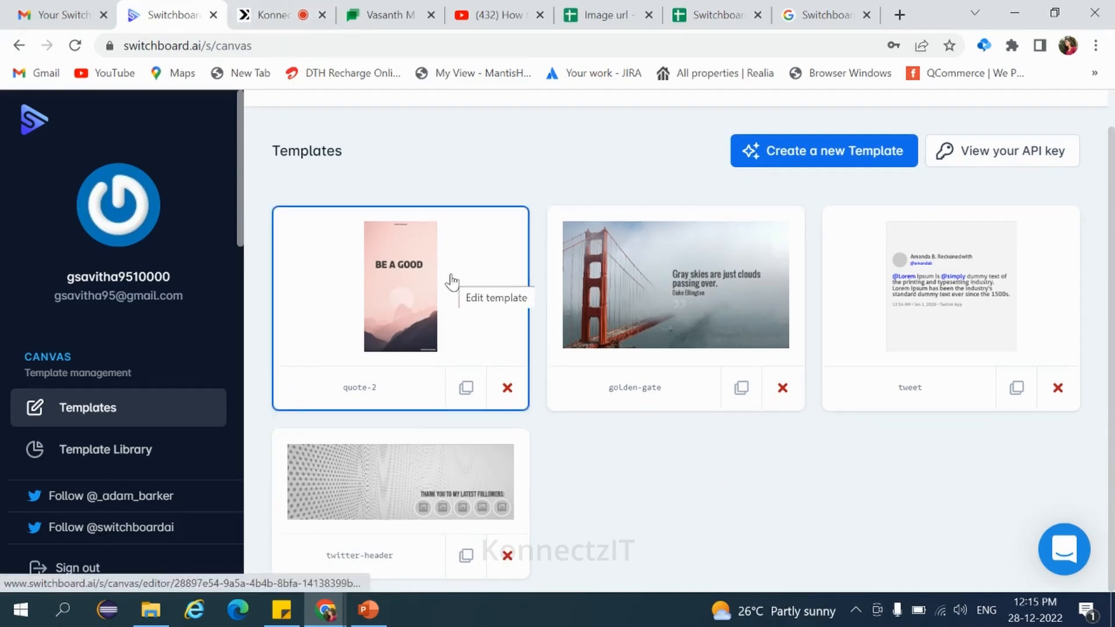
{"action": "left_click", "coordinate": [268, 14]}
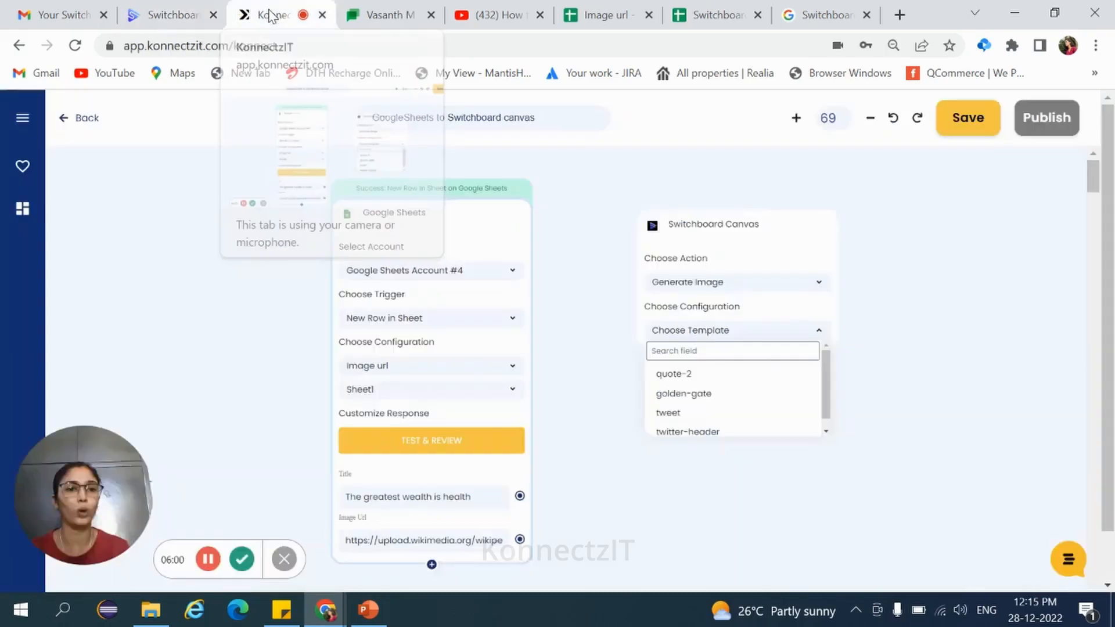
{"action": "left_click", "coordinate": [685, 375]}
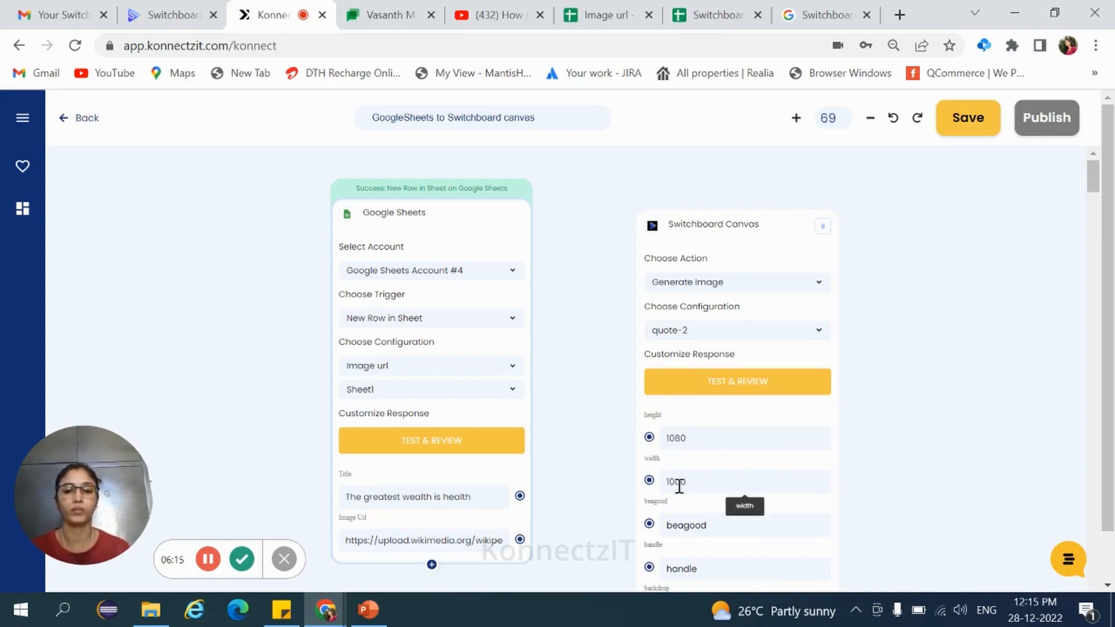
Map the sheet's Title to beagood and Image Url to backdrop, and run Test & Review for the Switchboard Canvas block.
{"action": "left_click_drag", "start_coordinate": [1094, 184], "coordinate": [1094, 189]}
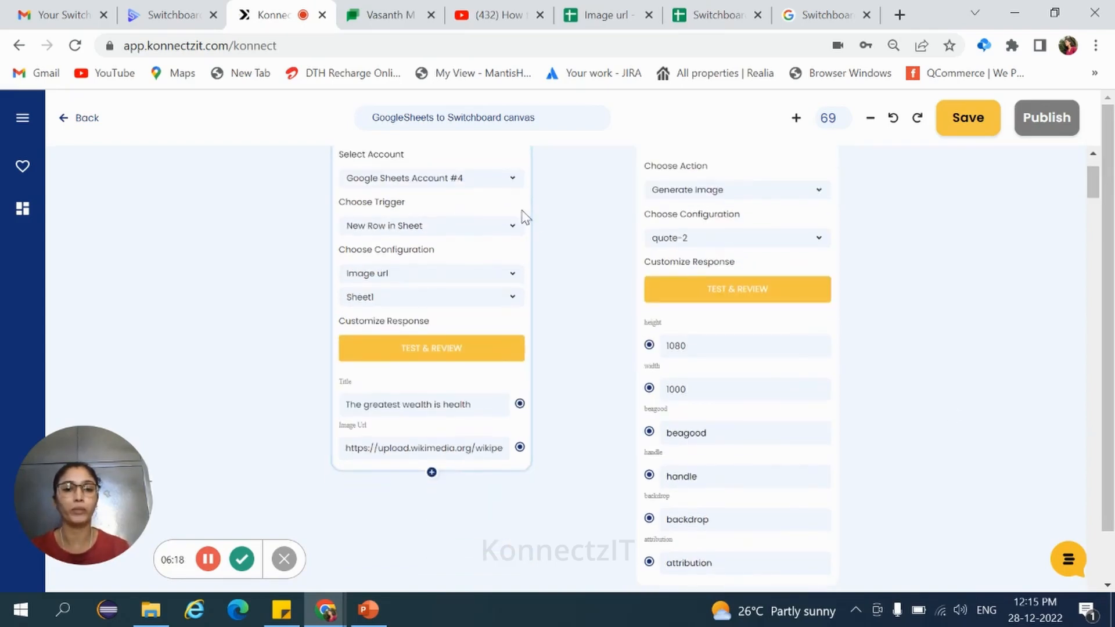
{"action": "left_click_drag", "start_coordinate": [521, 223], "coordinate": [528, 261]}
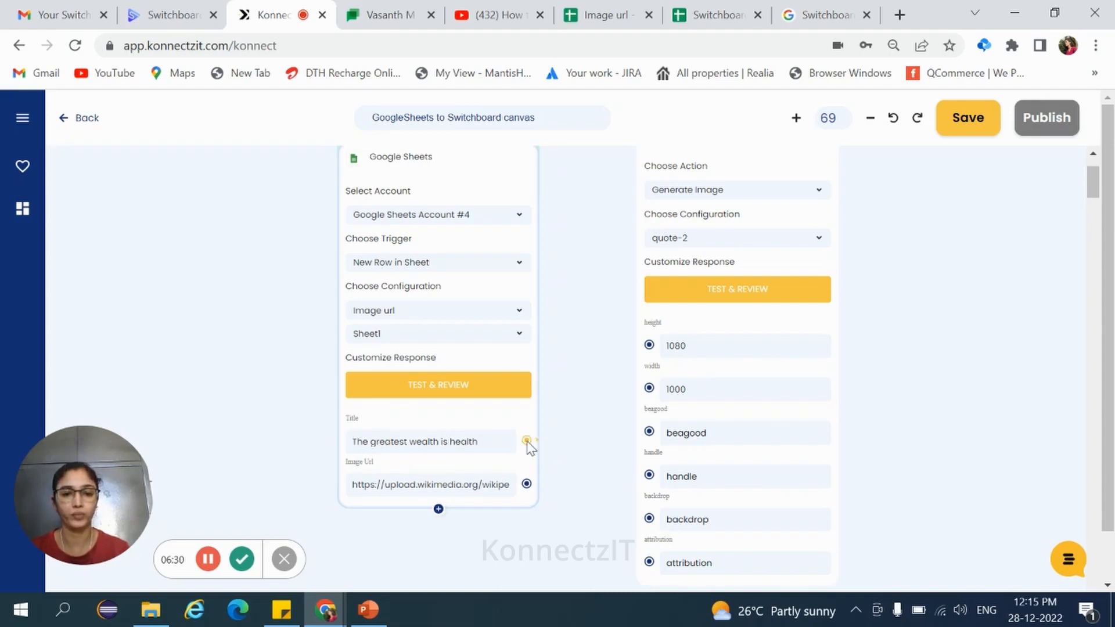
{"action": "left_click_drag", "start_coordinate": [527, 440], "coordinate": [651, 437]}
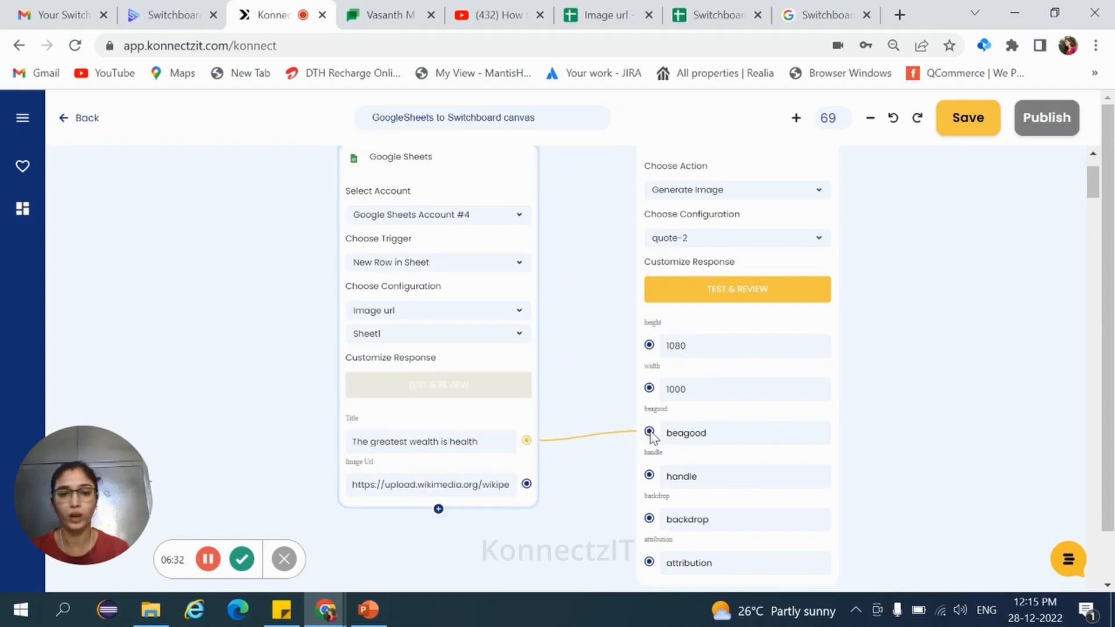
{"action": "left_click_drag", "start_coordinate": [650, 436], "coordinate": [649, 433]}
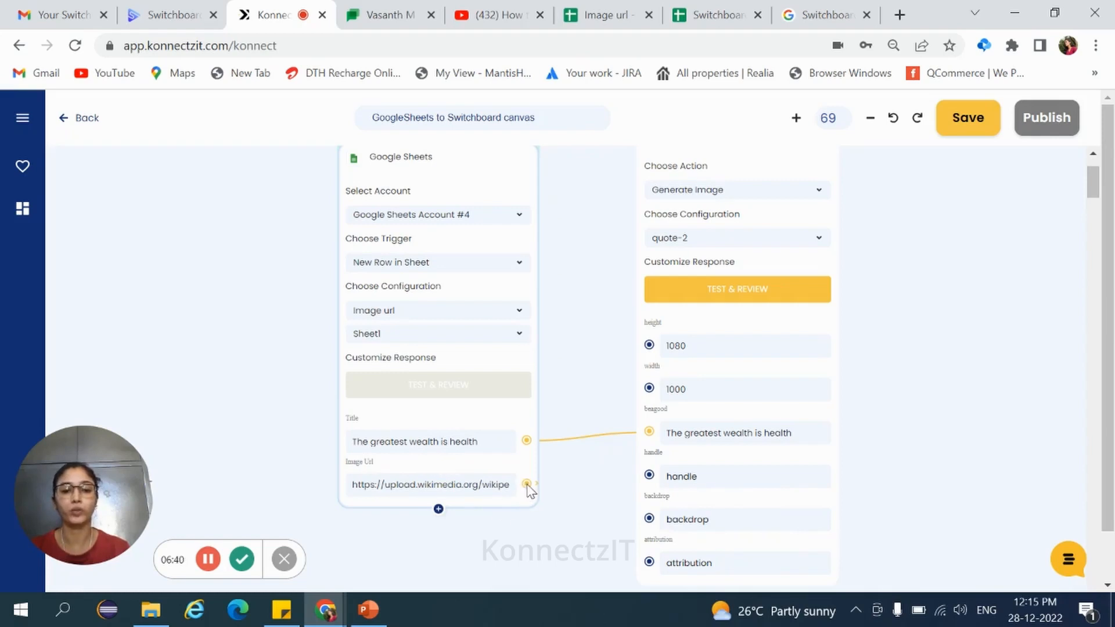
{"action": "left_click_drag", "start_coordinate": [527, 484], "coordinate": [650, 518]}
{"action": "scroll", "coordinate": [1039, 286], "scroll_direction": "up", "scroll_amount": 2}
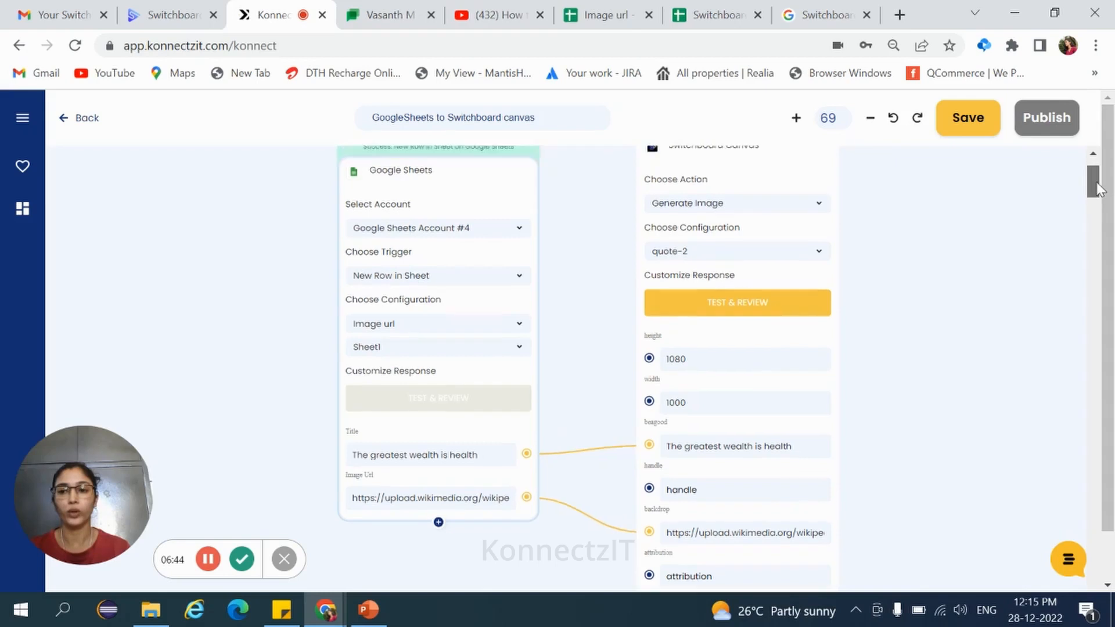
{"action": "left_click", "coordinate": [732, 385]}
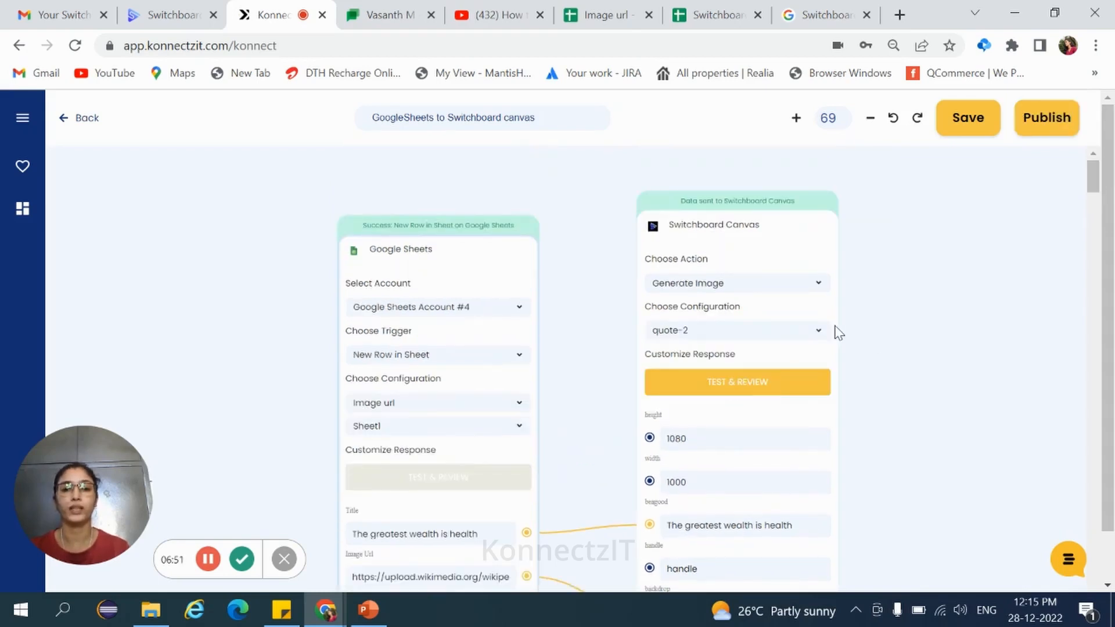
Search the apps for "goog" and add a second Google Sheets block after the Switchboard Canvas block.
{"action": "left_click_drag", "start_coordinate": [874, 326], "coordinate": [730, 322]}
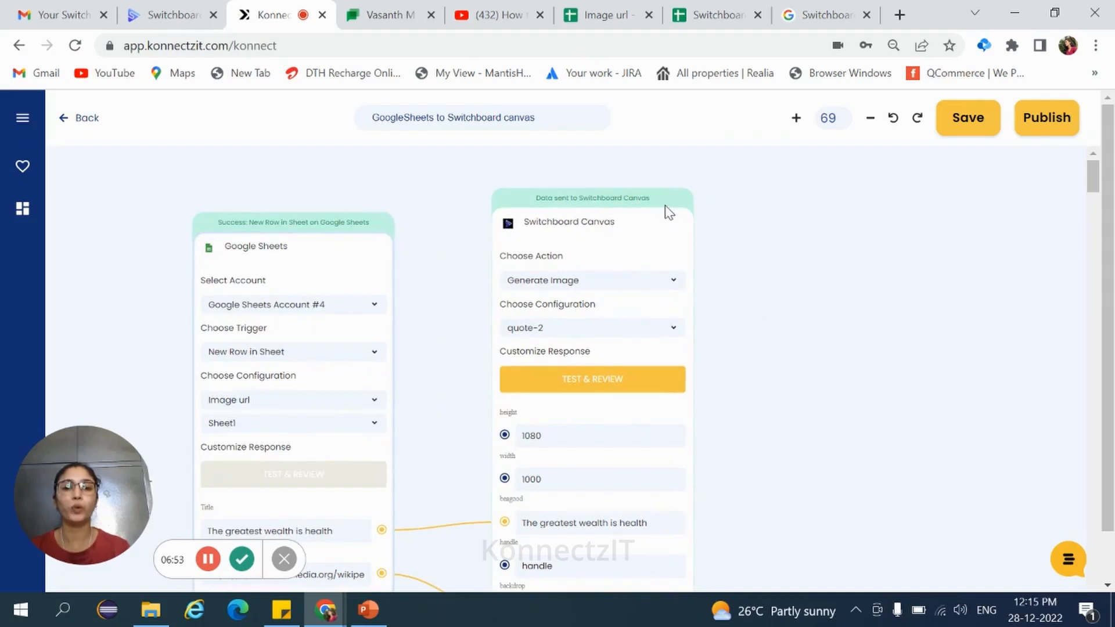
{"action": "left_click", "coordinate": [25, 211]}
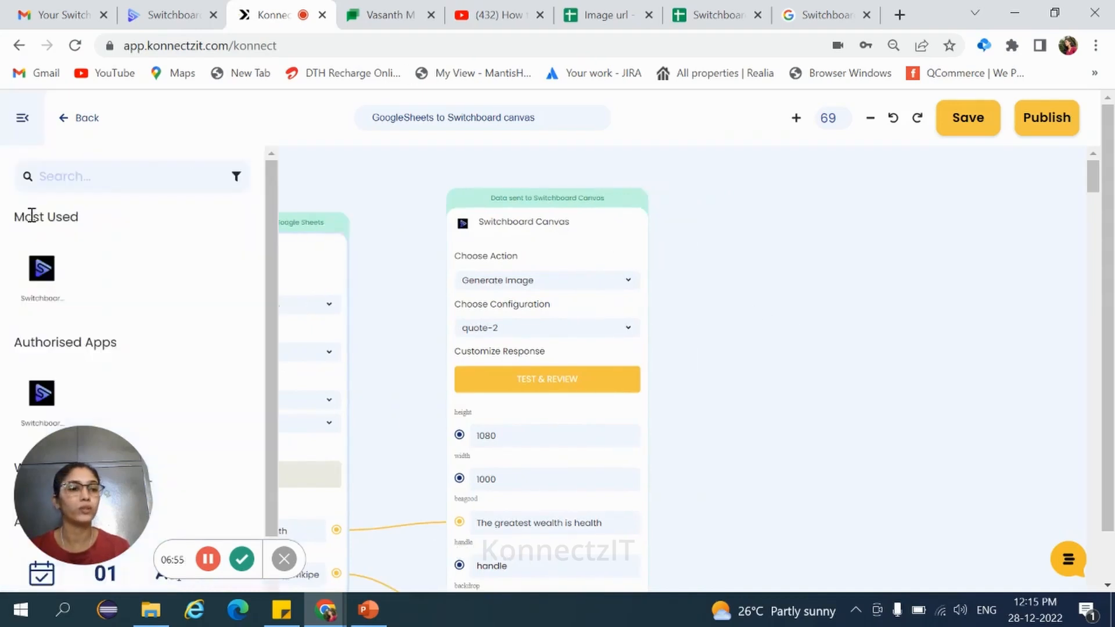
{"action": "left_click", "coordinate": [80, 175]}
{"action": "type", "text": "g"}
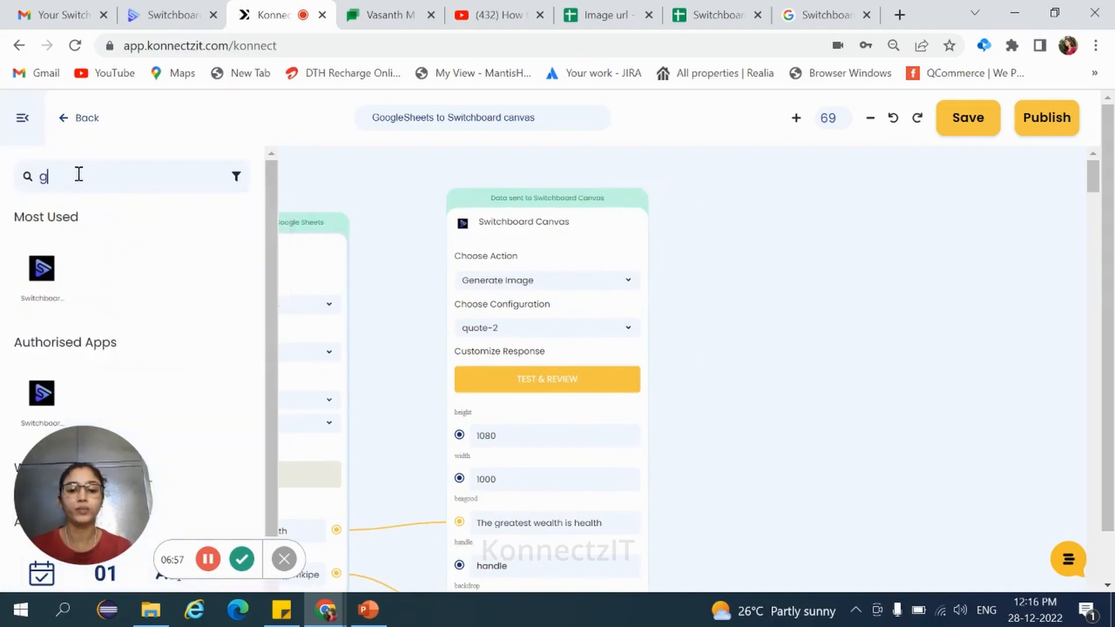
{"action": "type", "text": "oog"}
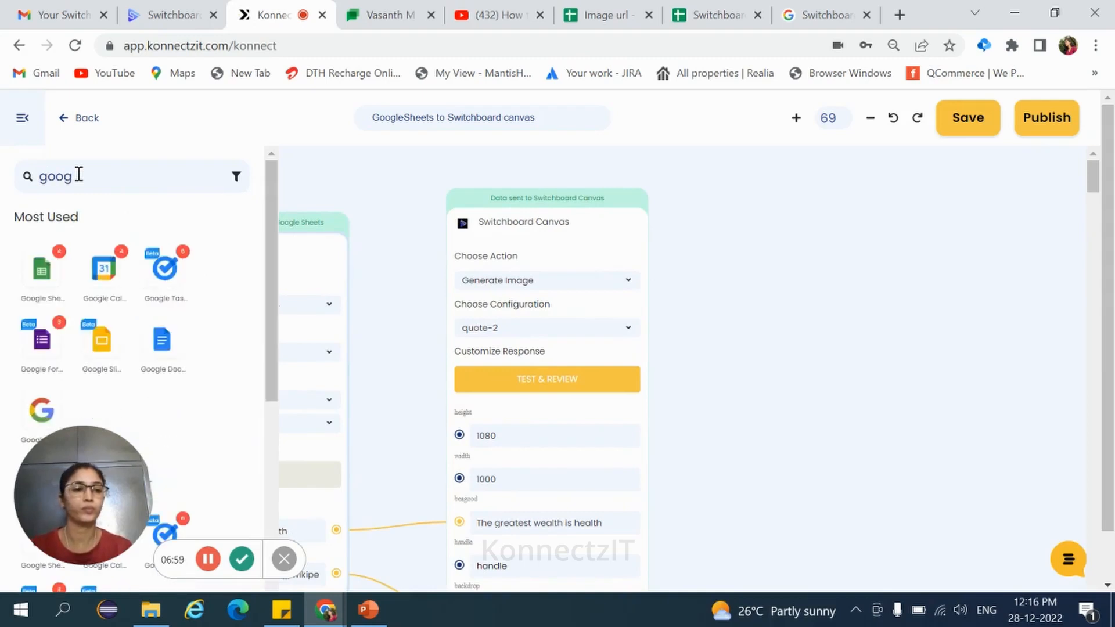
{"action": "left_click_drag", "start_coordinate": [42, 271], "coordinate": [779, 224]}
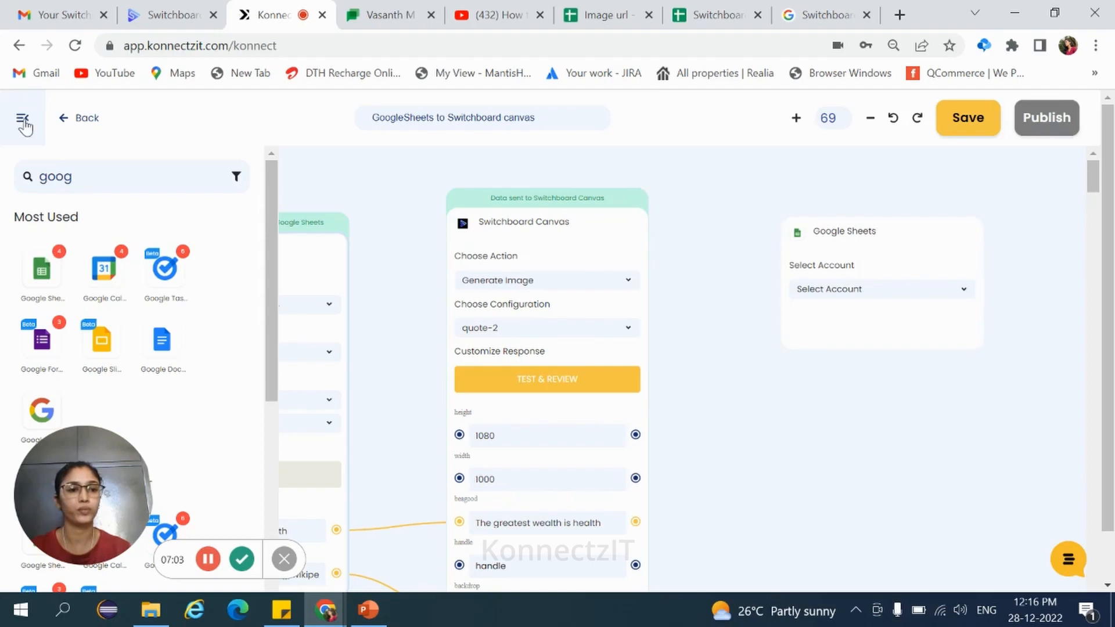
{"action": "left_click", "coordinate": [23, 121]}
Set the second Google Sheets block to use Google Sheets Account #4 with the Create Spreadsheet Row action.
{"action": "left_click_drag", "start_coordinate": [858, 406], "coordinate": [825, 367]}
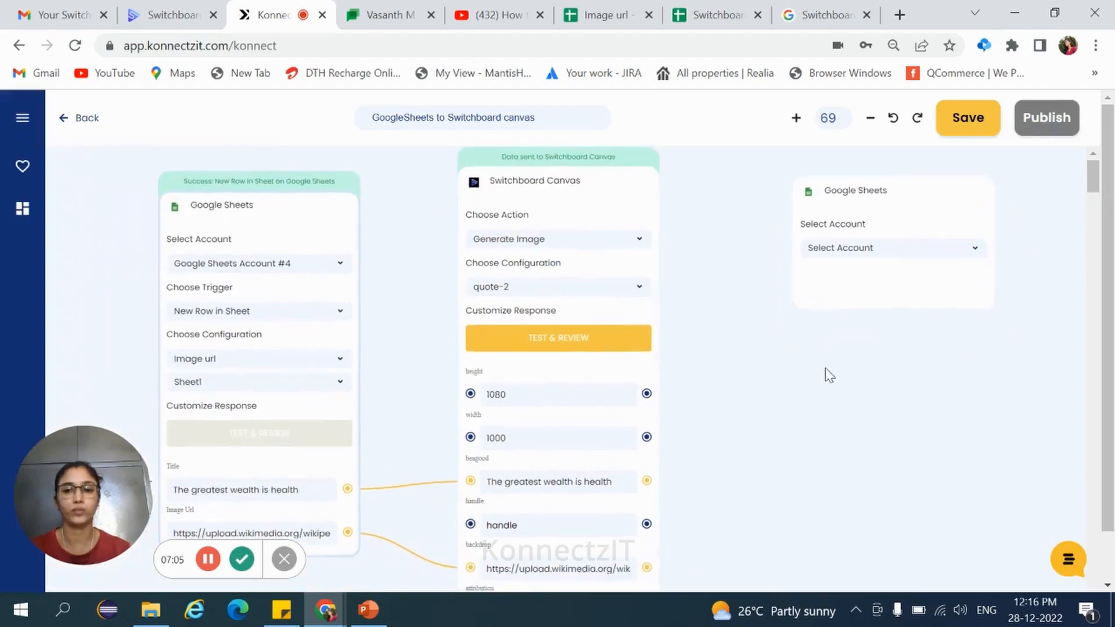
{"action": "left_click", "coordinate": [857, 248]}
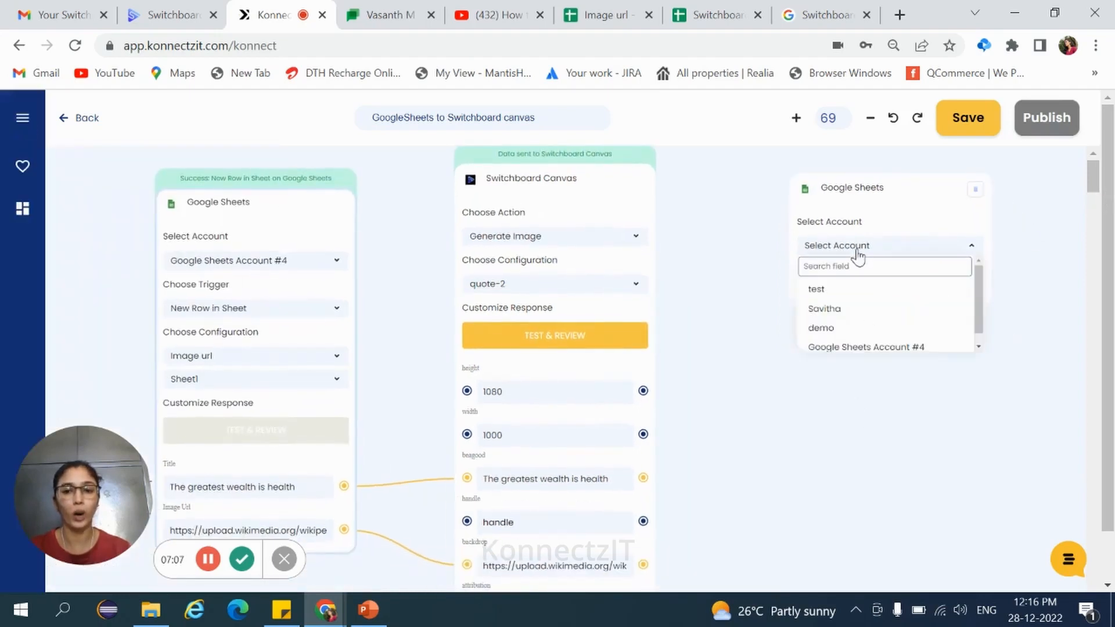
{"action": "left_click", "coordinate": [867, 349]}
{"action": "left_click", "coordinate": [850, 300]}
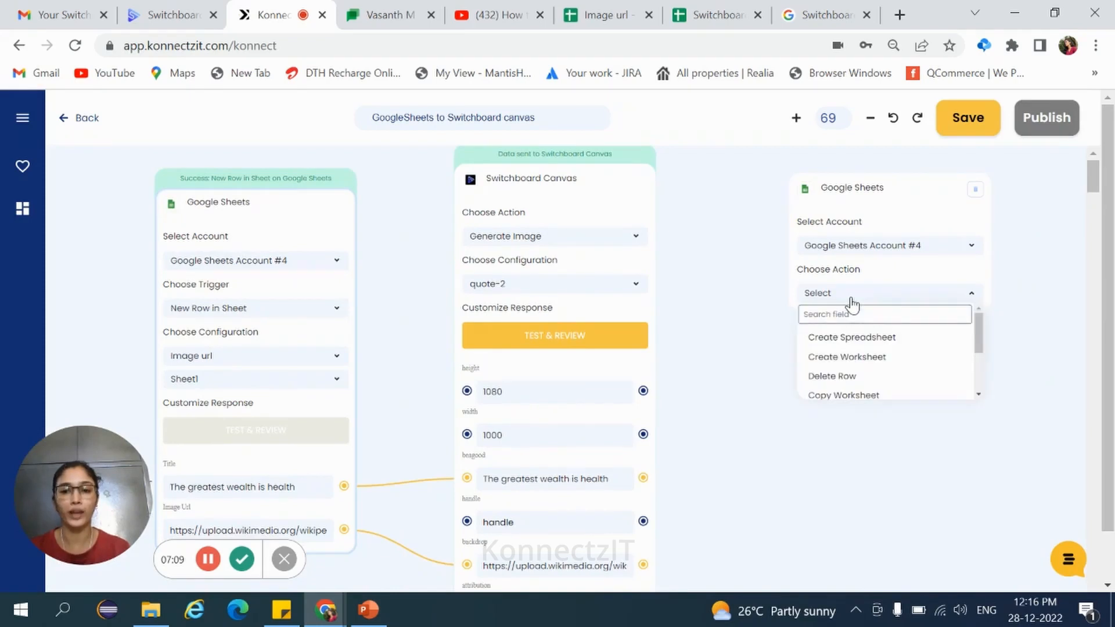
{"action": "scroll", "coordinate": [866, 366], "scroll_direction": "down", "scroll_amount": 3}
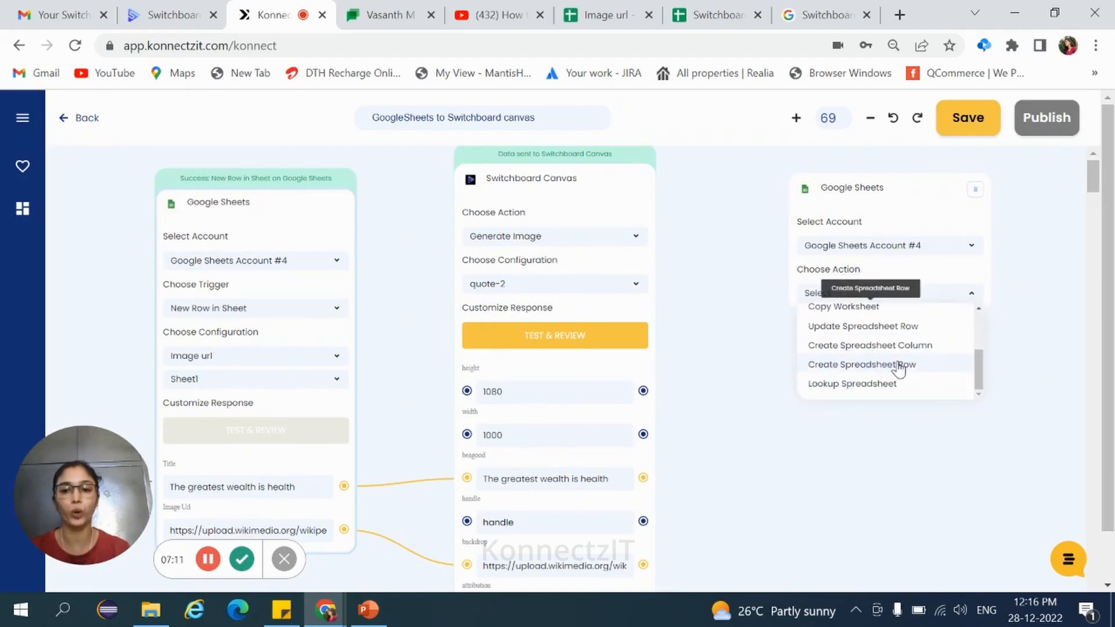
{"action": "left_click", "coordinate": [900, 366]}
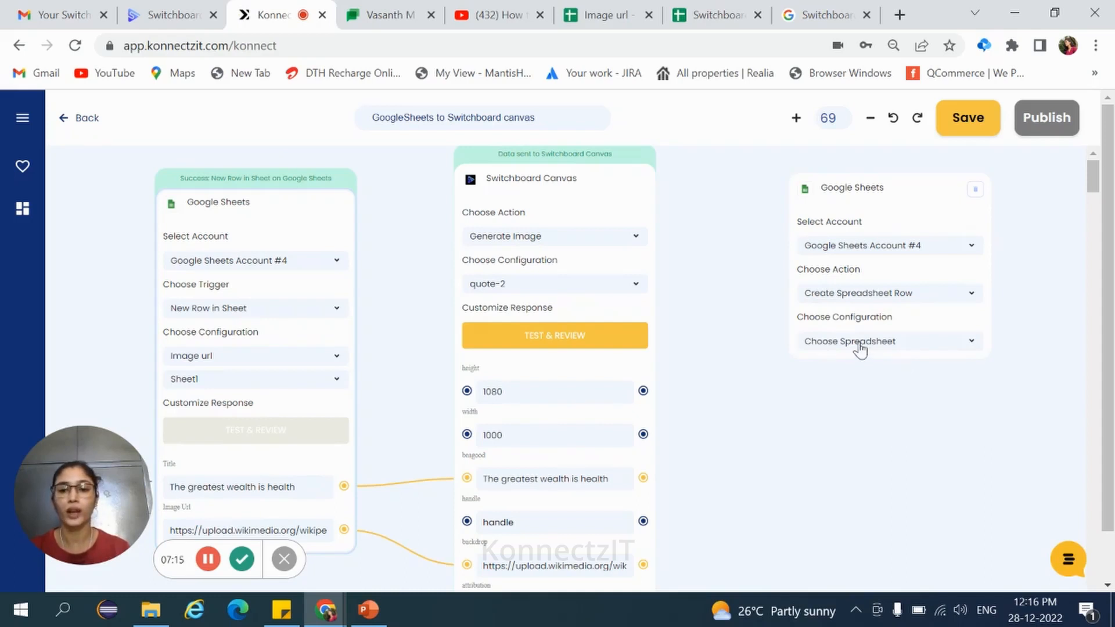
Set the second Google Sheets block to the Switchboard Canvas url spreadsheet and Sheet1, checking that spreadsheet's column headers.
{"action": "left_click", "coordinate": [860, 348]}
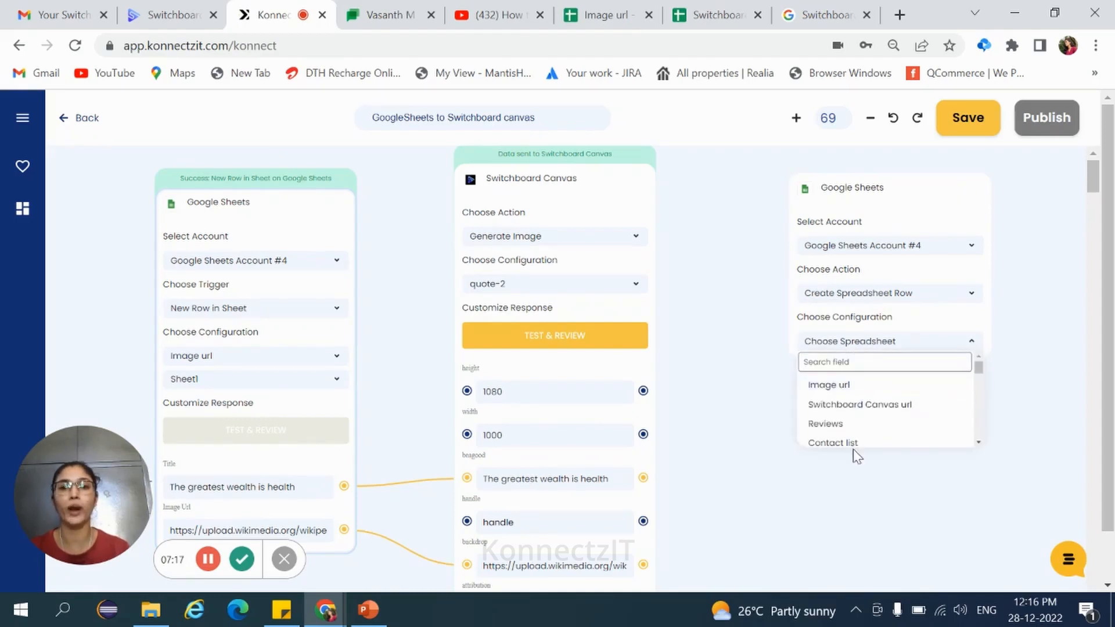
{"action": "left_click", "coordinate": [854, 405]}
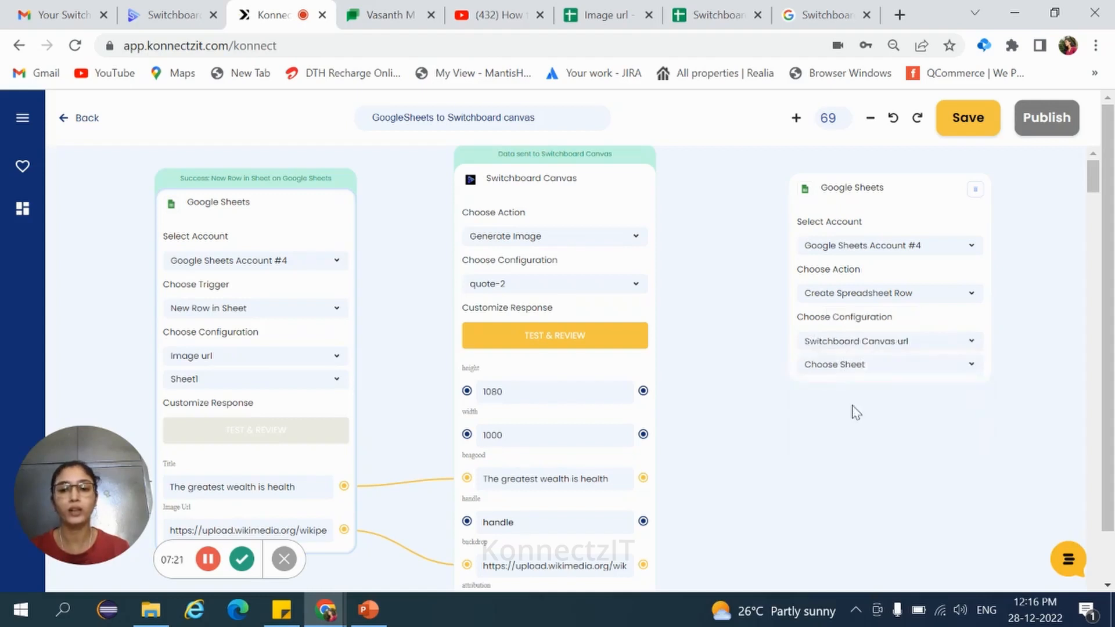
{"action": "left_click", "coordinate": [723, 17]}
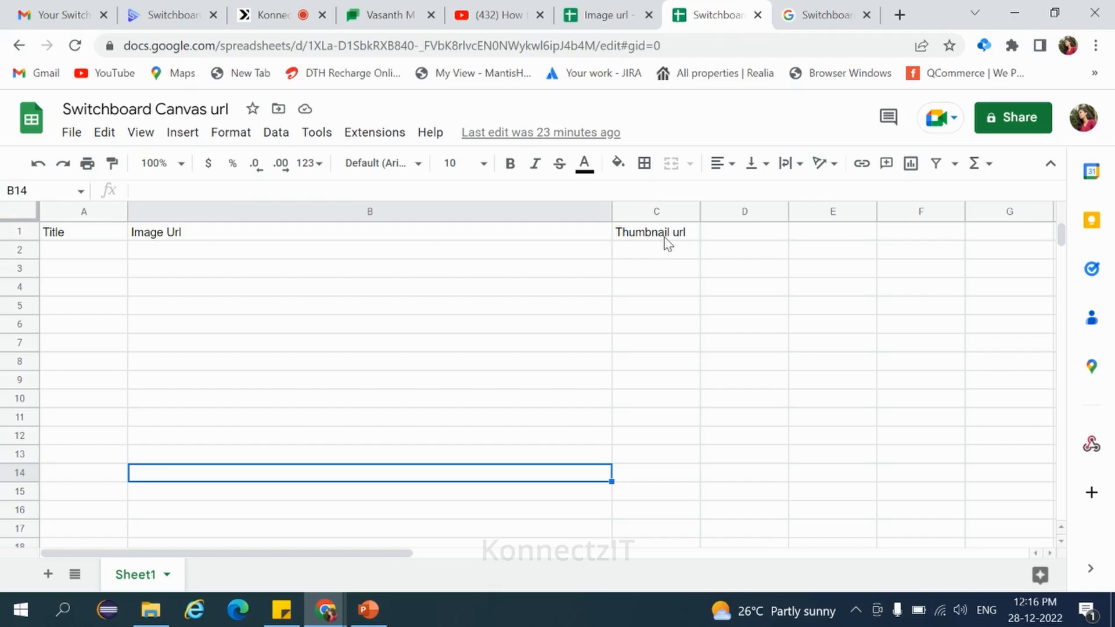
{"action": "left_click", "coordinate": [255, 15]}
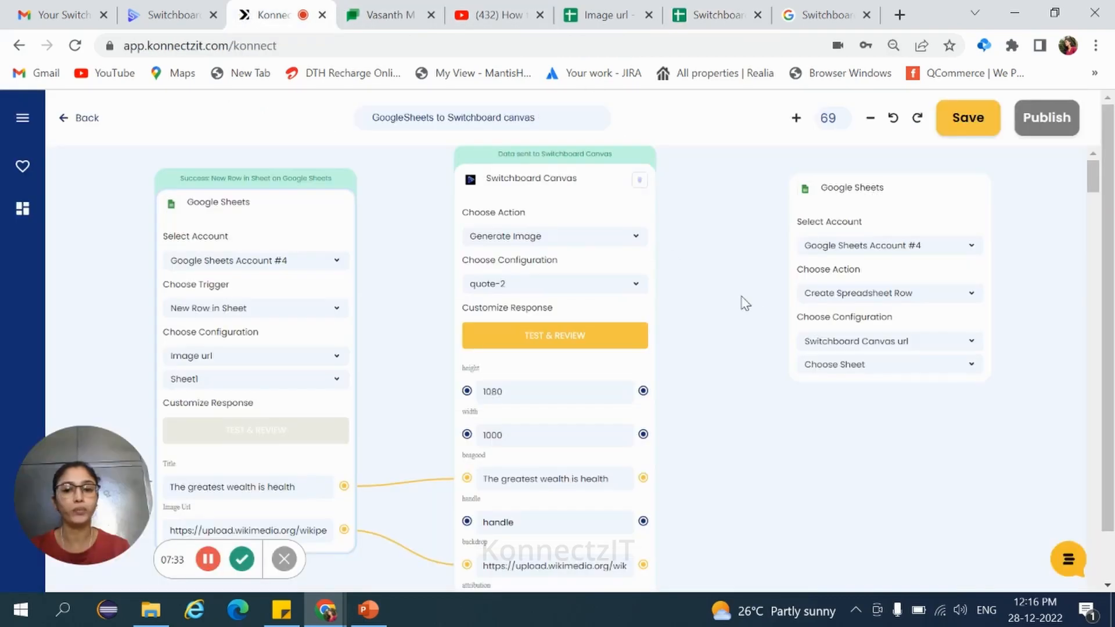
{"action": "left_click", "coordinate": [840, 367]}
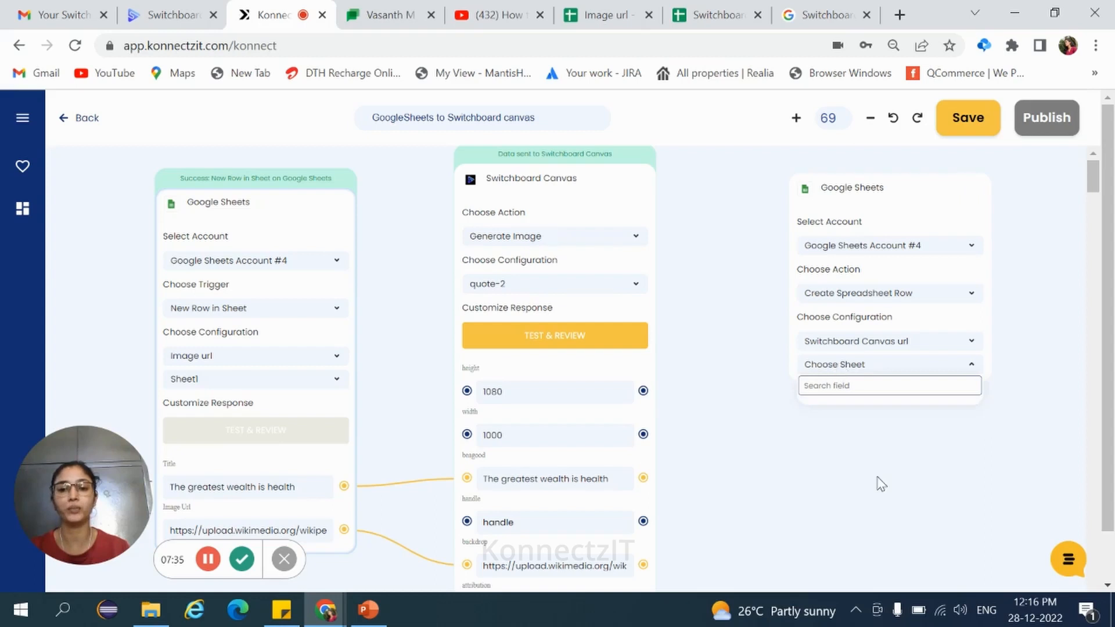
{"action": "left_click", "coordinate": [830, 416]}
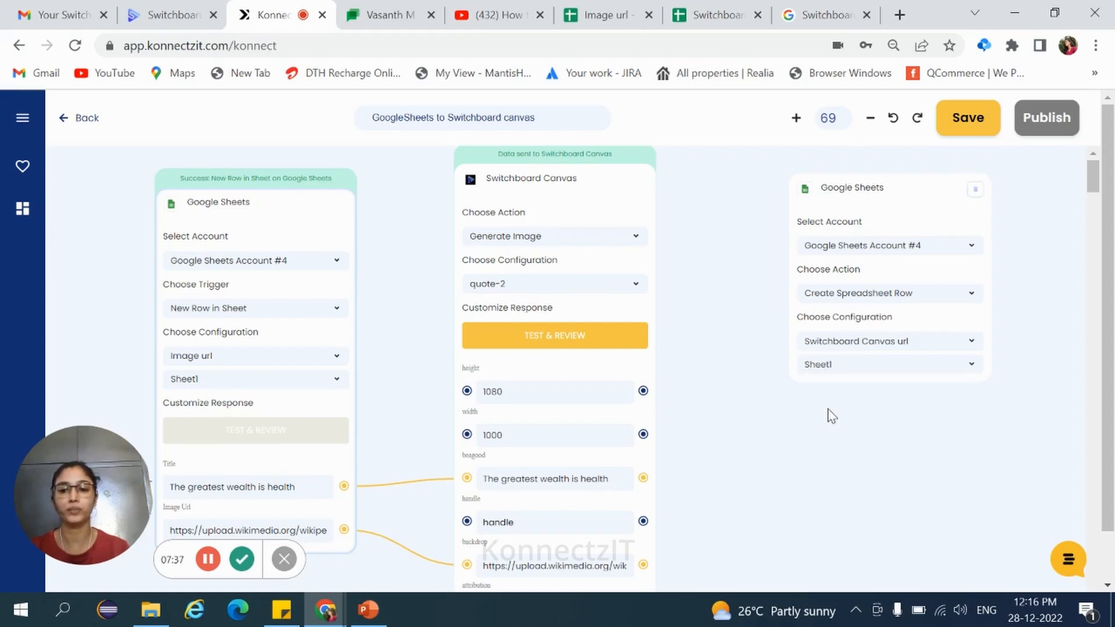
Map the first sheet's Title and Image Url to the matching fields of the second Google Sheets block.
{"action": "left_click_drag", "start_coordinate": [915, 216], "coordinate": [883, 201]}
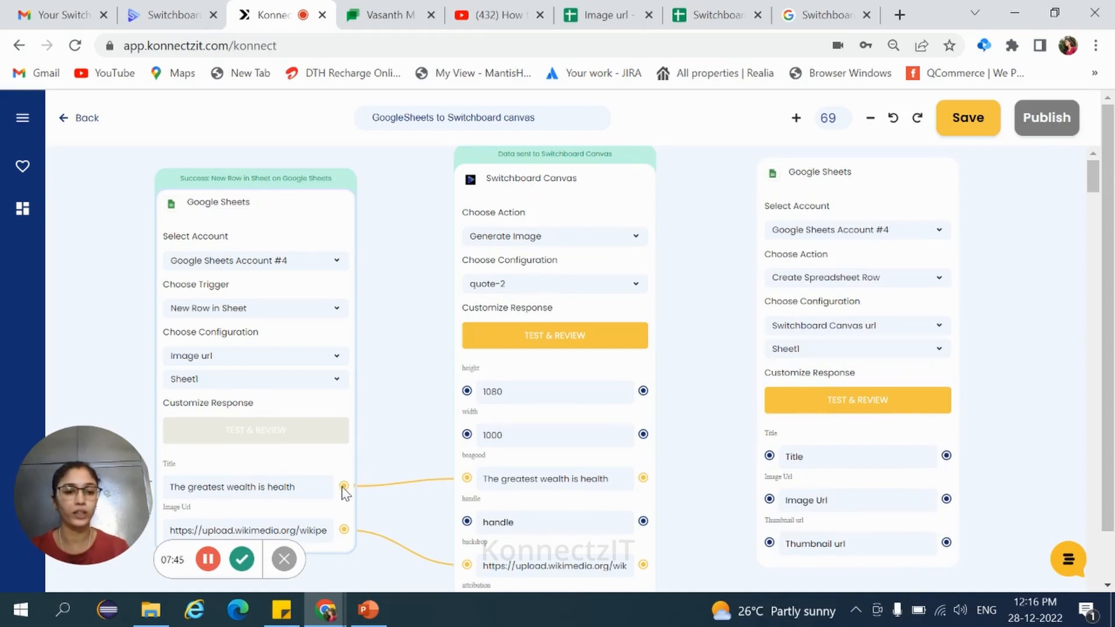
{"action": "mouse_move", "coordinate": [345, 492]}
{"action": "left_mouse_down"}
{"action": "mouse_move", "coordinate": [629, 456]}
{"action": "mouse_move", "coordinate": [769, 456]}
{"action": "left_mouse_up"}
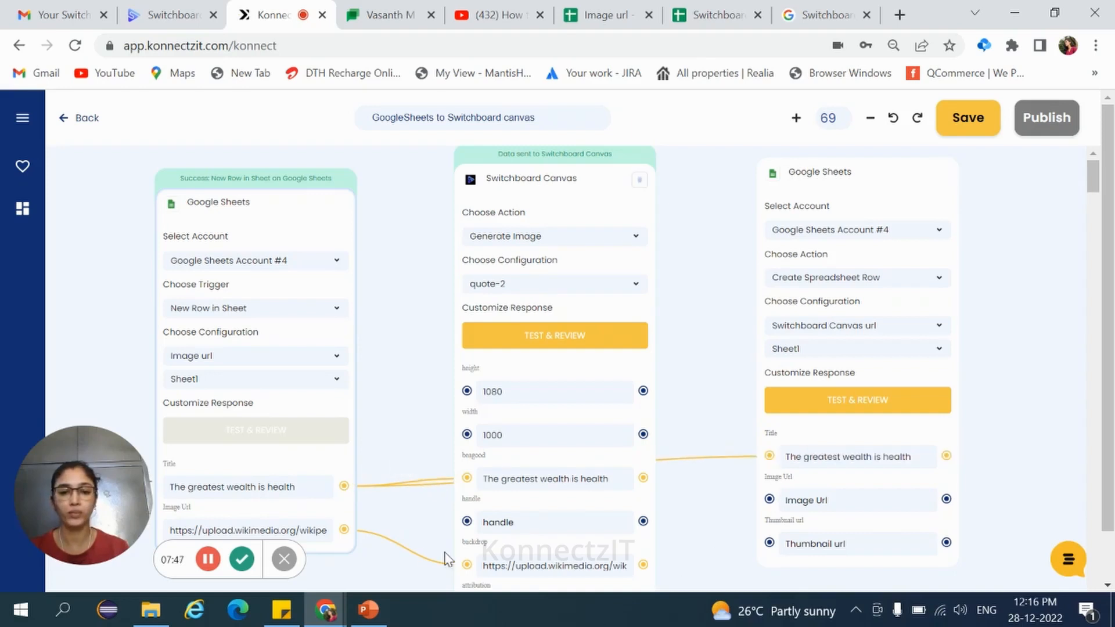
{"action": "left_click_drag", "start_coordinate": [345, 530], "coordinate": [768, 499]}
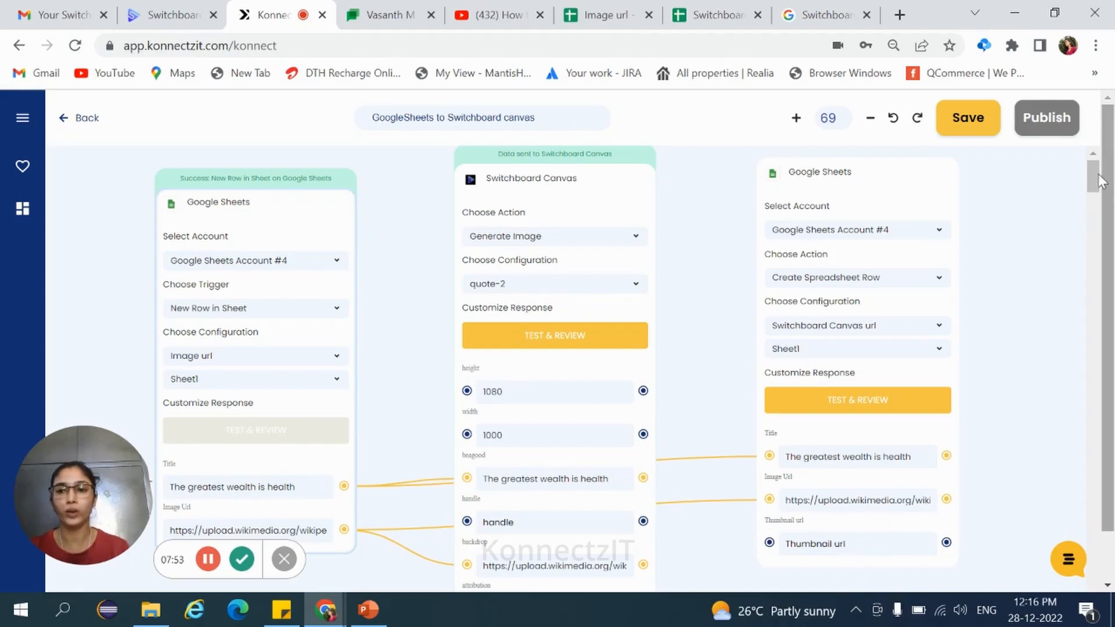
Add the Url response field to the Switchboard Canvas block and map it to Thumbnail url in the second Google Sheets block.
{"action": "left_click_drag", "start_coordinate": [1099, 181], "coordinate": [1099, 190]}
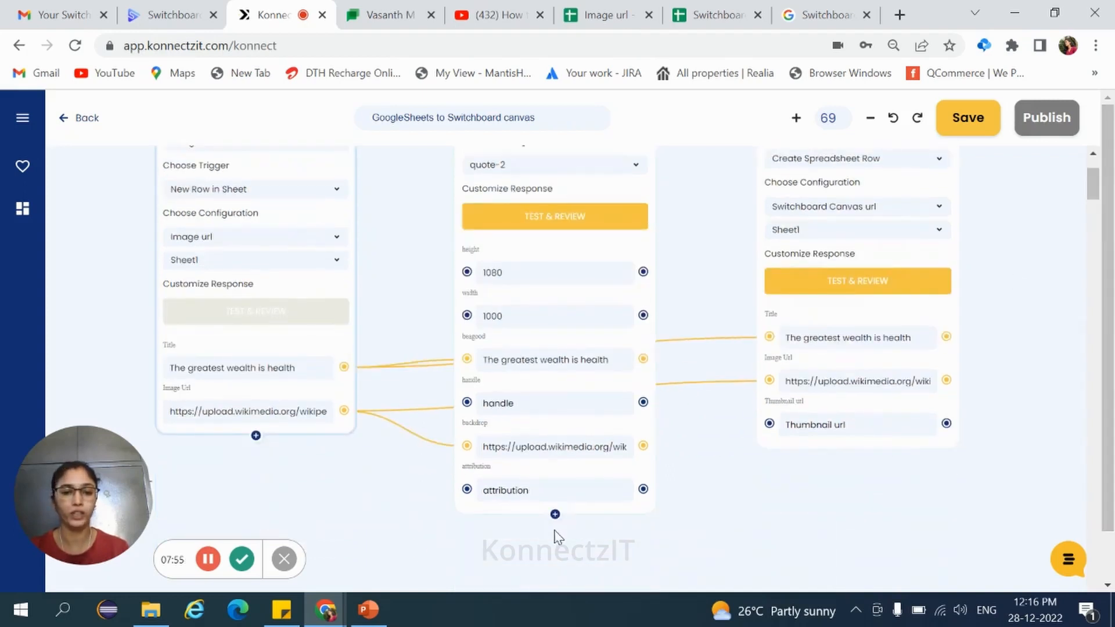
{"action": "left_click", "coordinate": [555, 514]}
{"action": "mouse_move", "coordinate": [208, 189]}
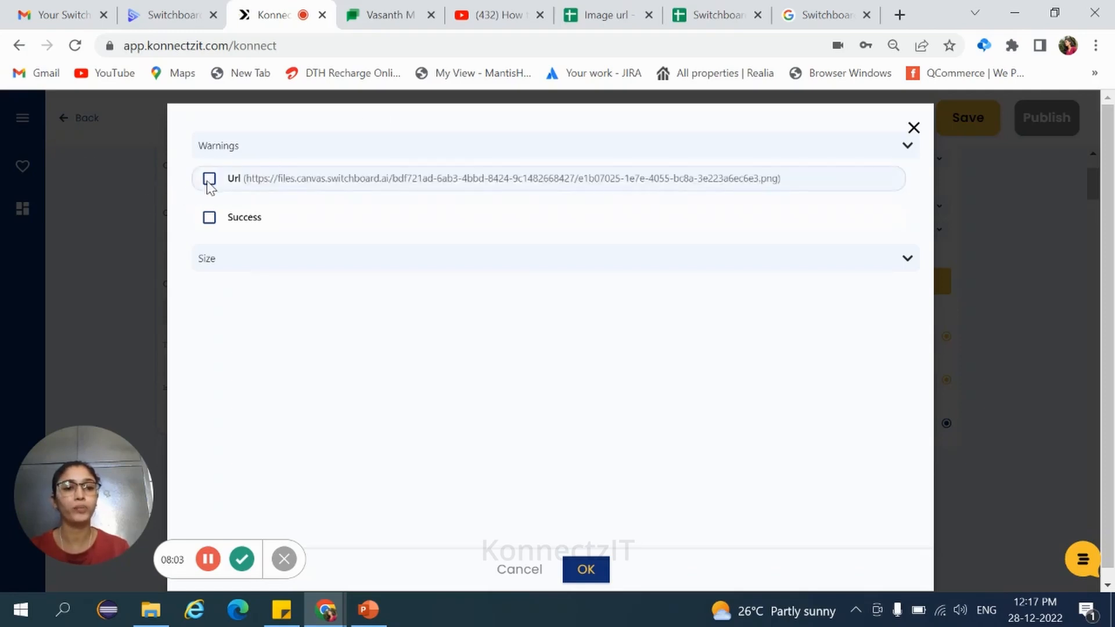
{"action": "left_click", "coordinate": [208, 181]}
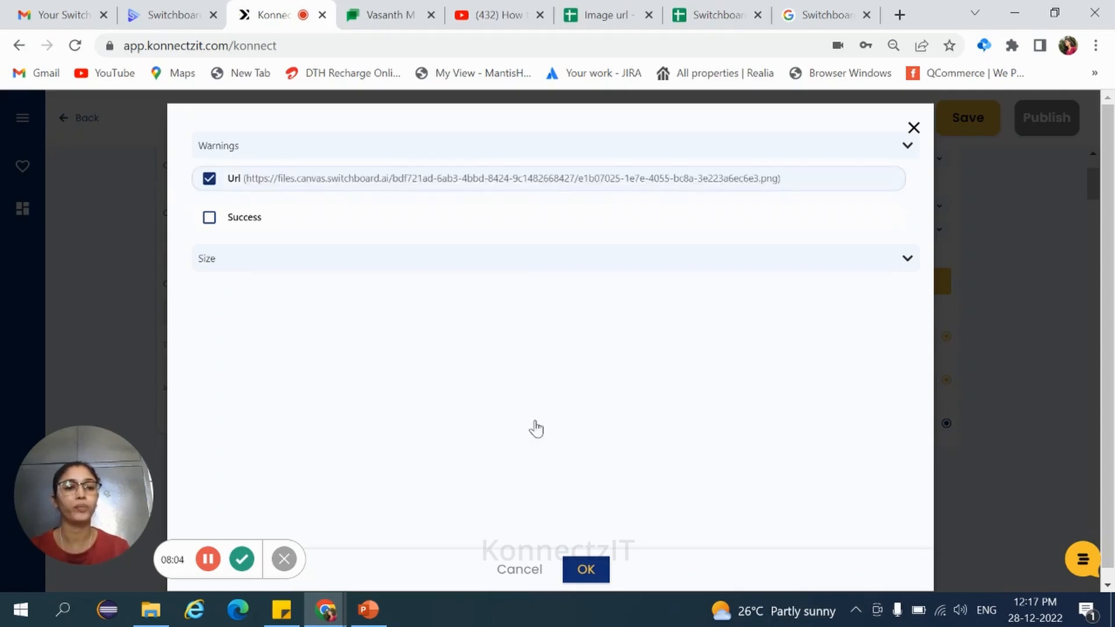
{"action": "left_click", "coordinate": [586, 571]}
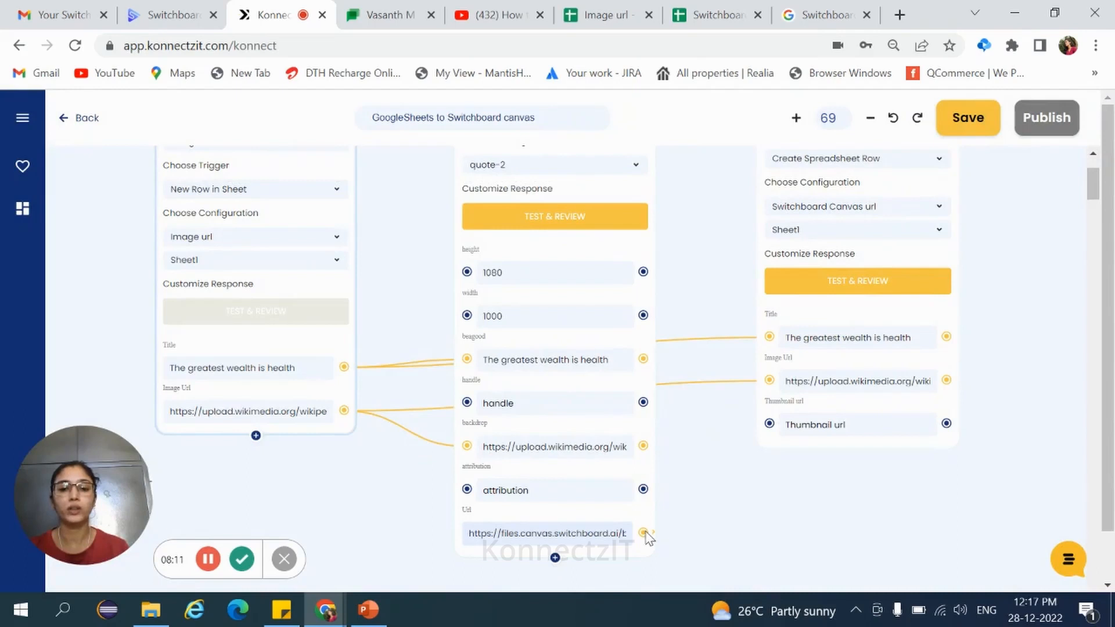
{"action": "left_click_drag", "start_coordinate": [644, 532], "coordinate": [770, 425]}
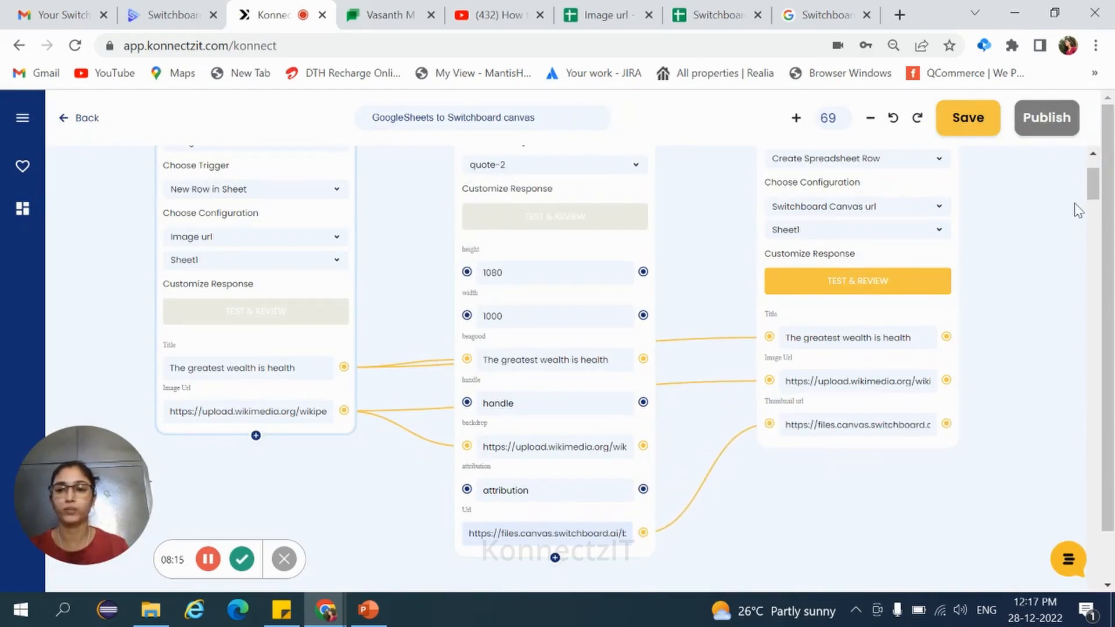
Run Test & Review for the second Google Sheets block.
{"action": "left_click_drag", "start_coordinate": [1096, 186], "coordinate": [1096, 178]}
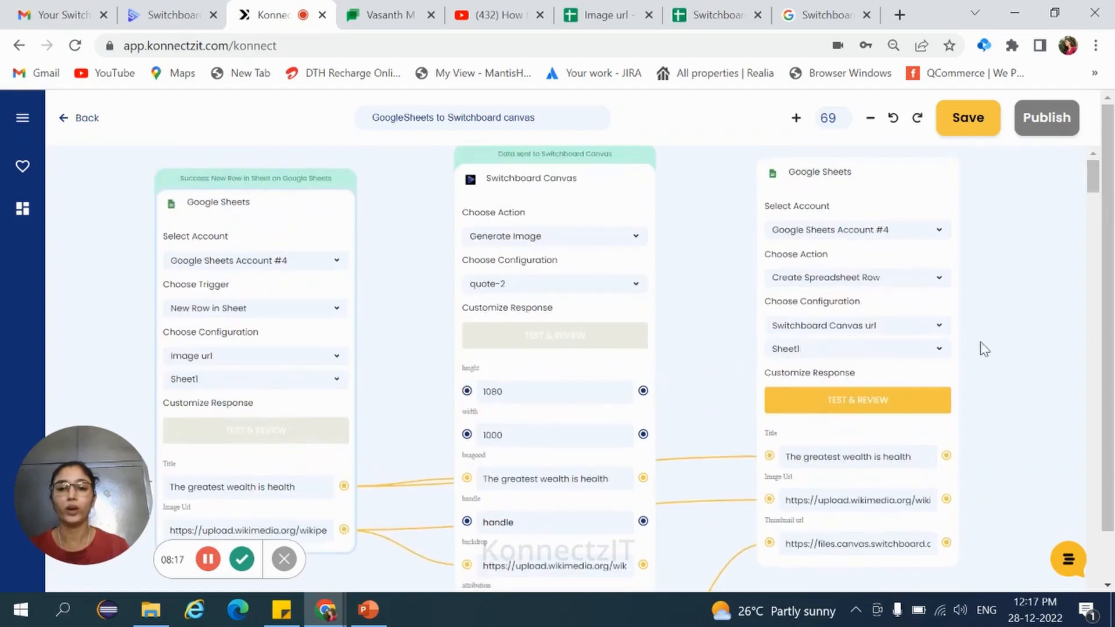
{"action": "left_click", "coordinate": [840, 410]}
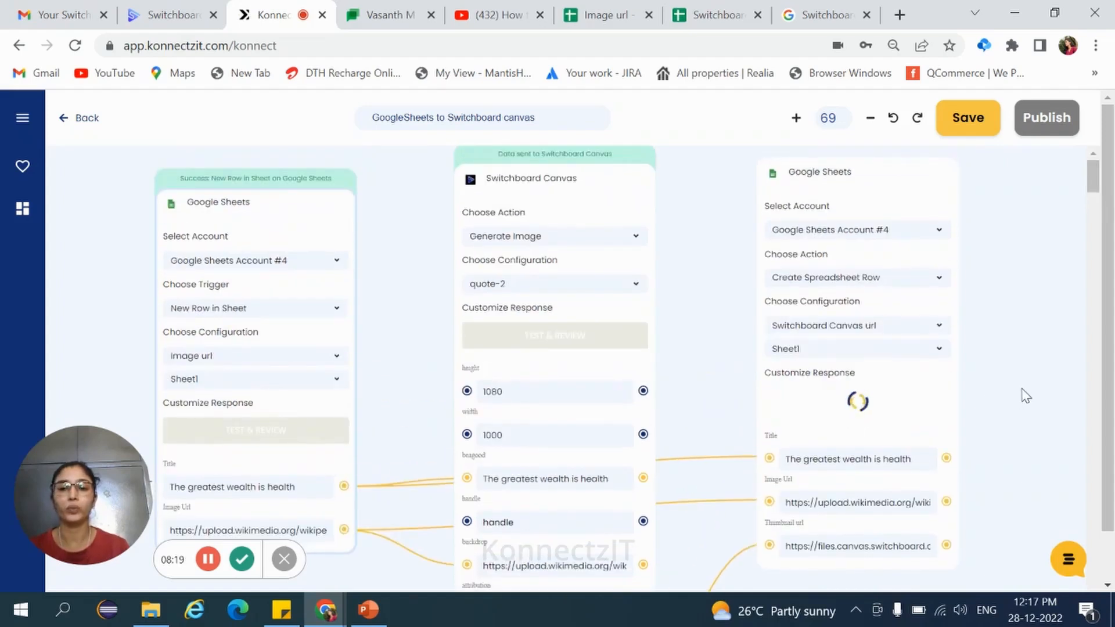
{"action": "scroll", "coordinate": [1025, 396], "scroll_direction": "down", "scroll_amount": 2}
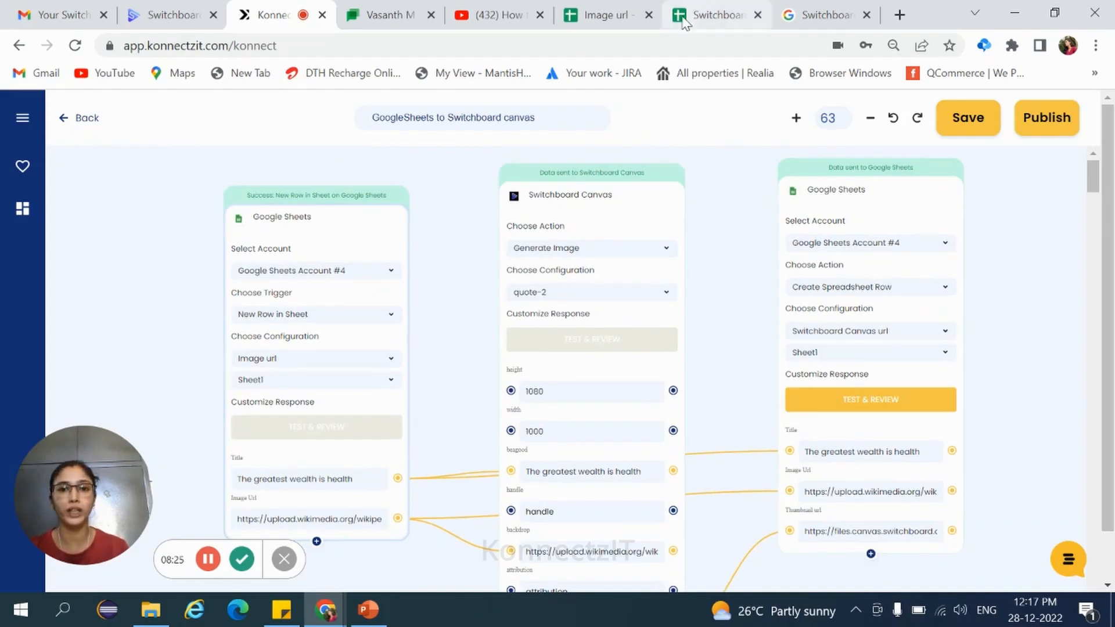
Check the test row in the Switchboard Canvas url spreadsheet and publish the automation.
{"action": "left_click", "coordinate": [719, 15]}
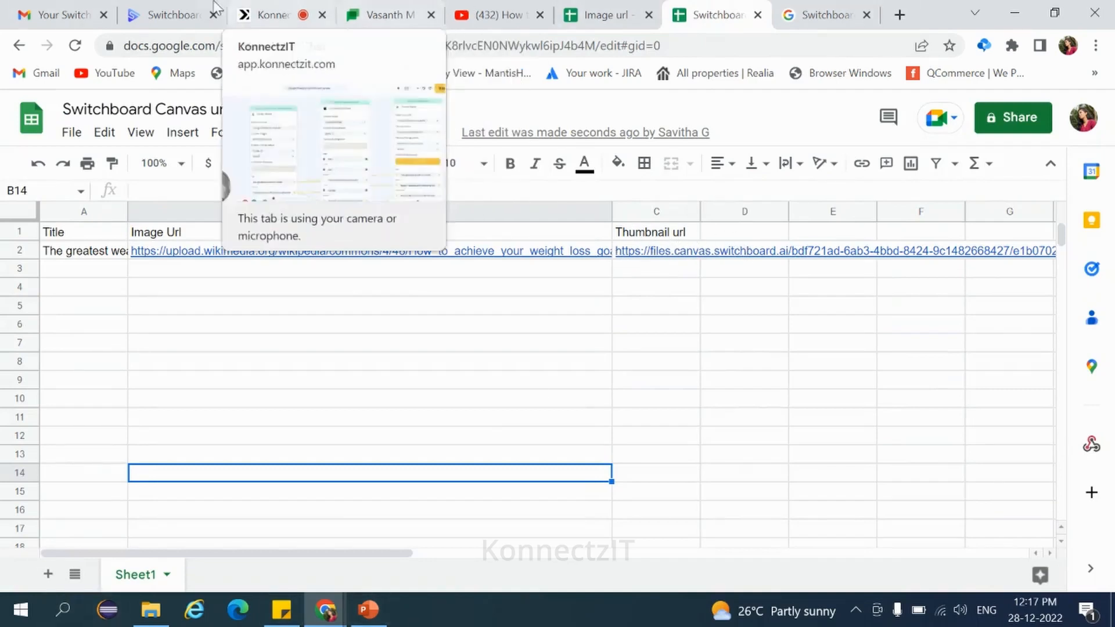
{"action": "left_click", "coordinate": [255, 13]}
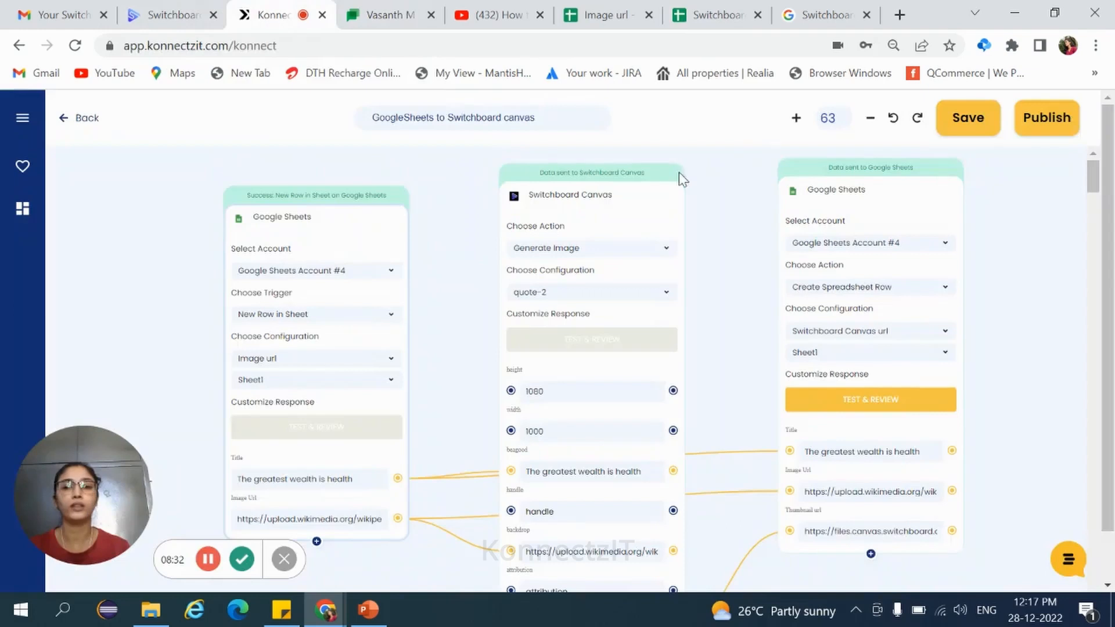
{"action": "left_click", "coordinate": [1048, 119]}
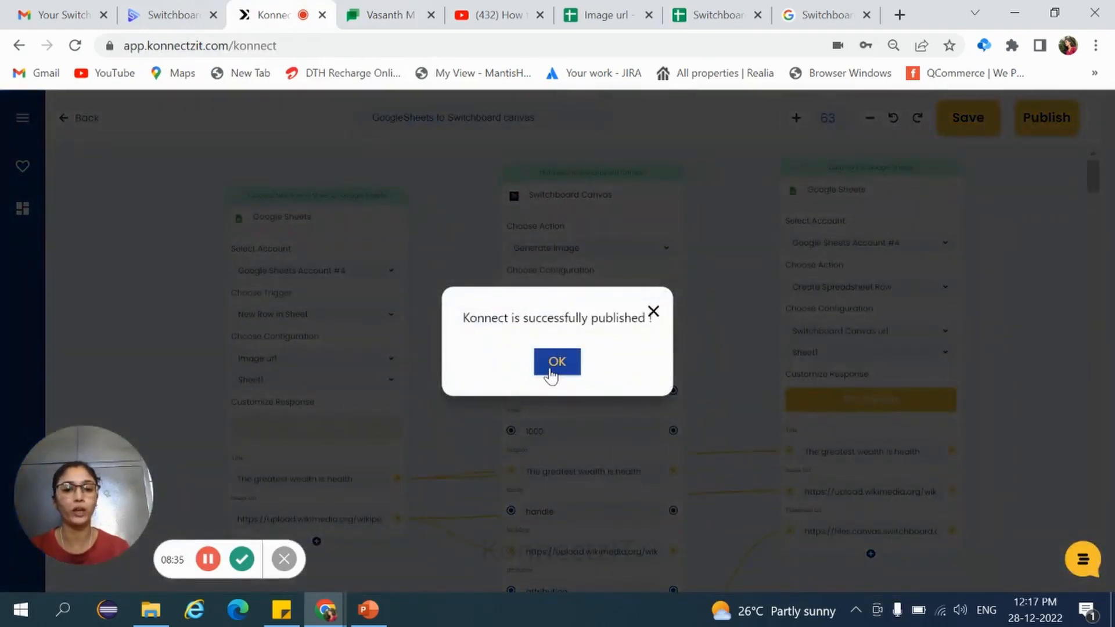
{"action": "left_click", "coordinate": [556, 362]}
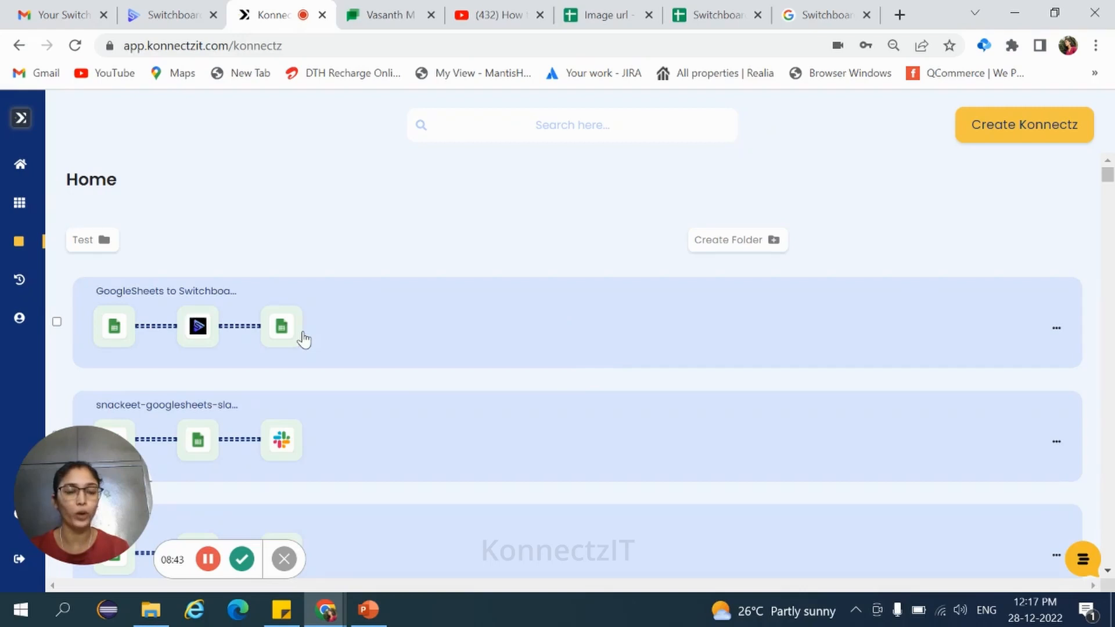
{"action": "left_click", "coordinate": [591, 18]}
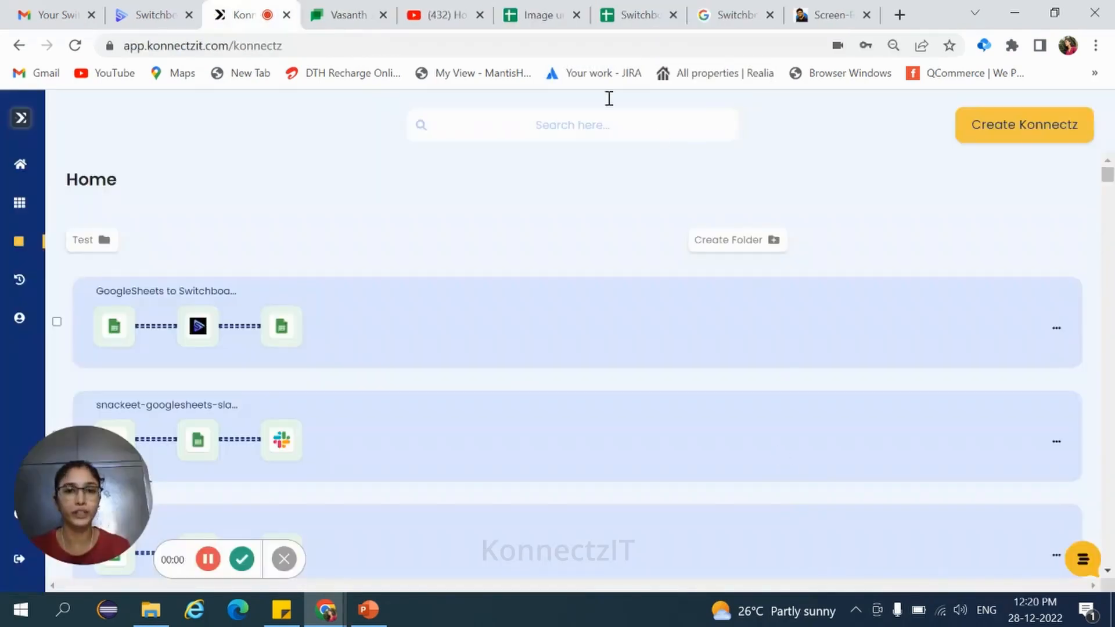
{"action": "left_click", "coordinate": [535, 15]}
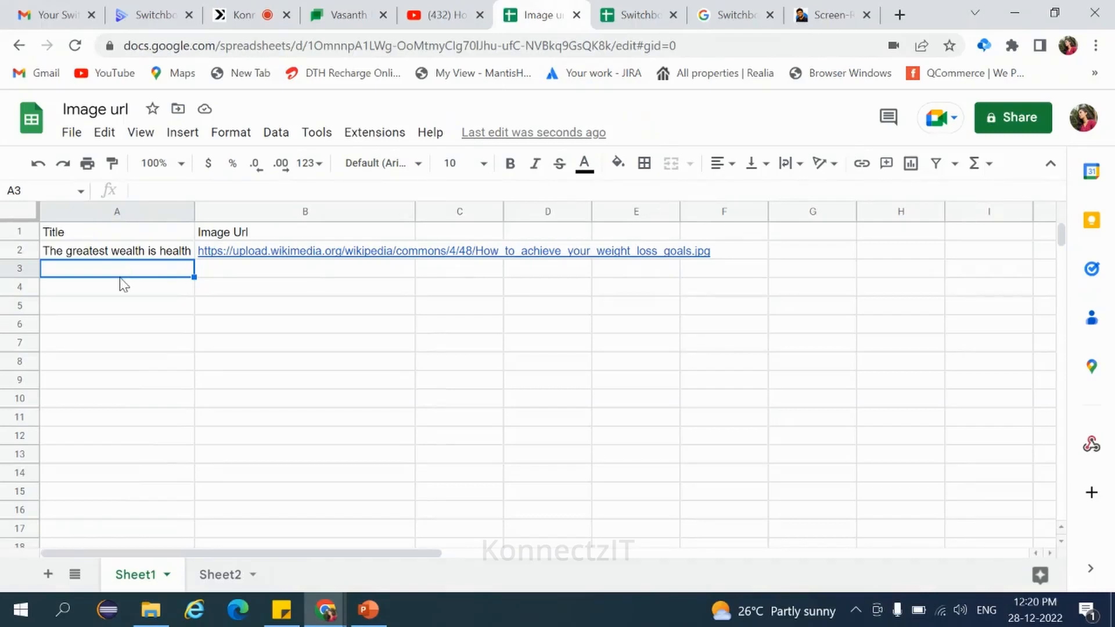
{"action": "type", "text": "Good vibes only\thttps://upload.wikimedia.org/wikipedia/commons/c/c8/Altja_j%C3%B5gi_Lahemaal.jpg"}
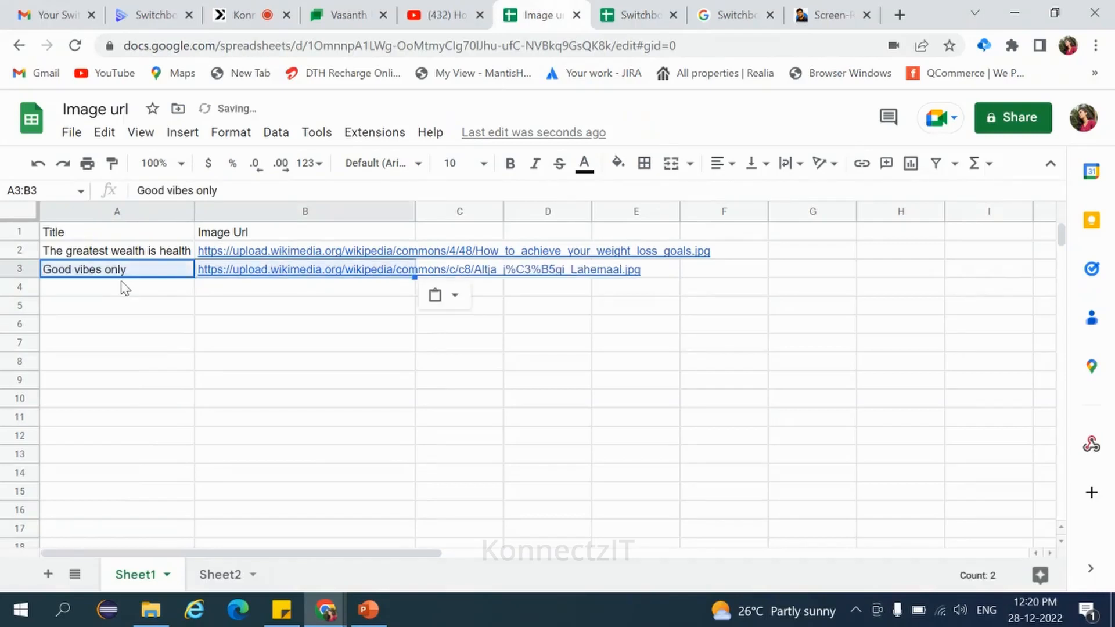
Check the Switchboard Canvas url spreadsheet for the row generated from the new Image url entry.
{"action": "left_click", "coordinate": [625, 15]}
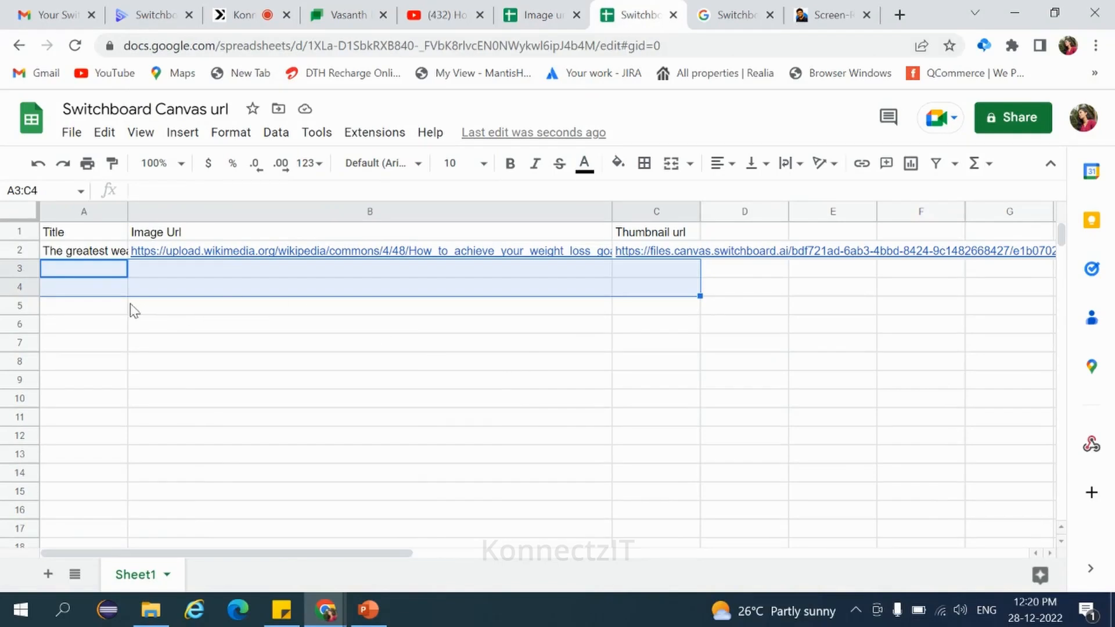
{"action": "key", "text": "ctrl+v"}
{"action": "left_click", "coordinate": [90, 293]}
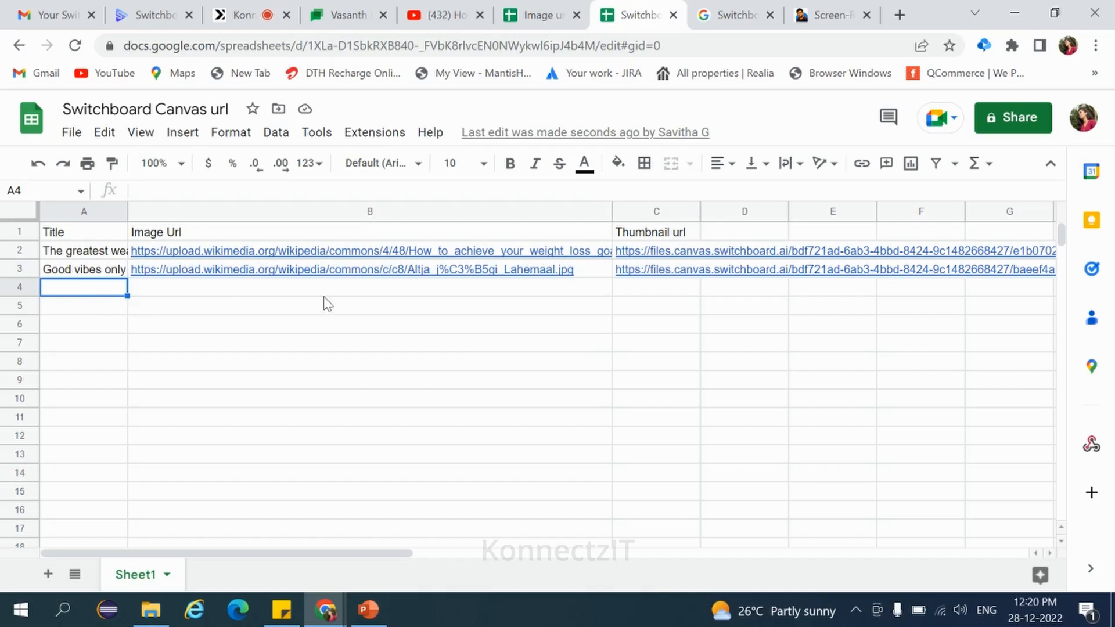
{"action": "mouse_move", "coordinate": [439, 274]}
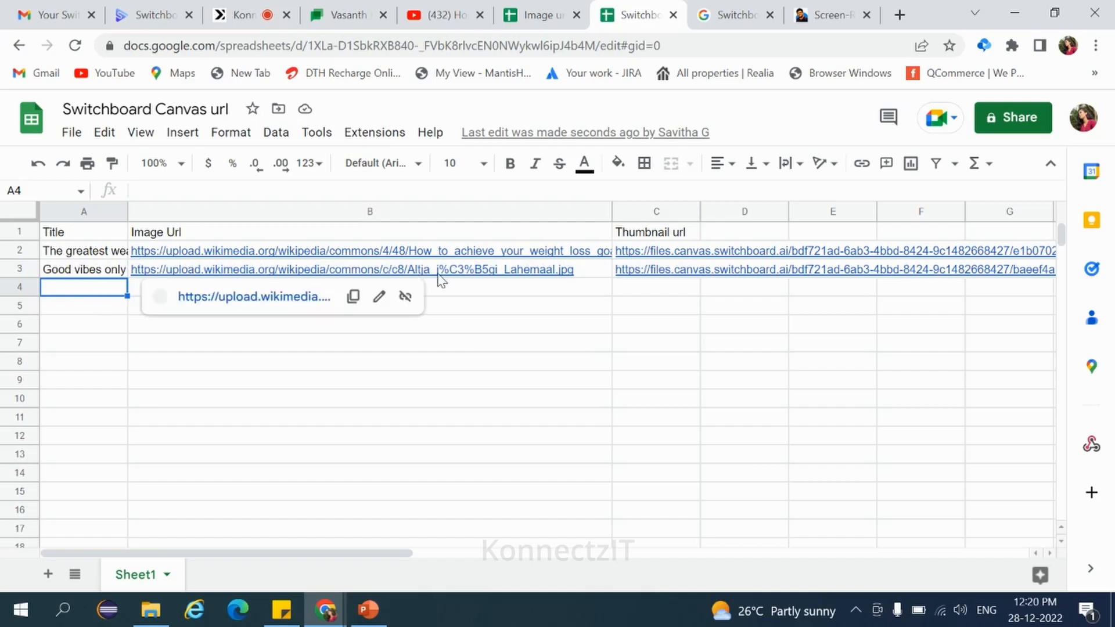